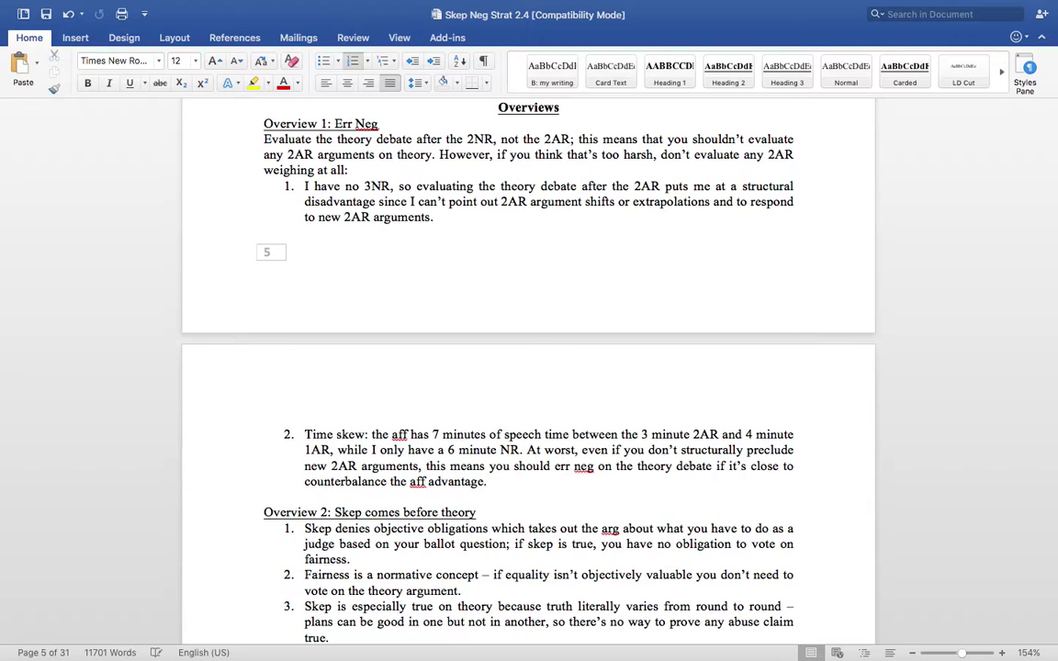
left_click(581, 185)
left_click(581, 186)
left_click(582, 186)
left_click(585, 201)
mouse_move(529, 3)
left_click(796, 7)
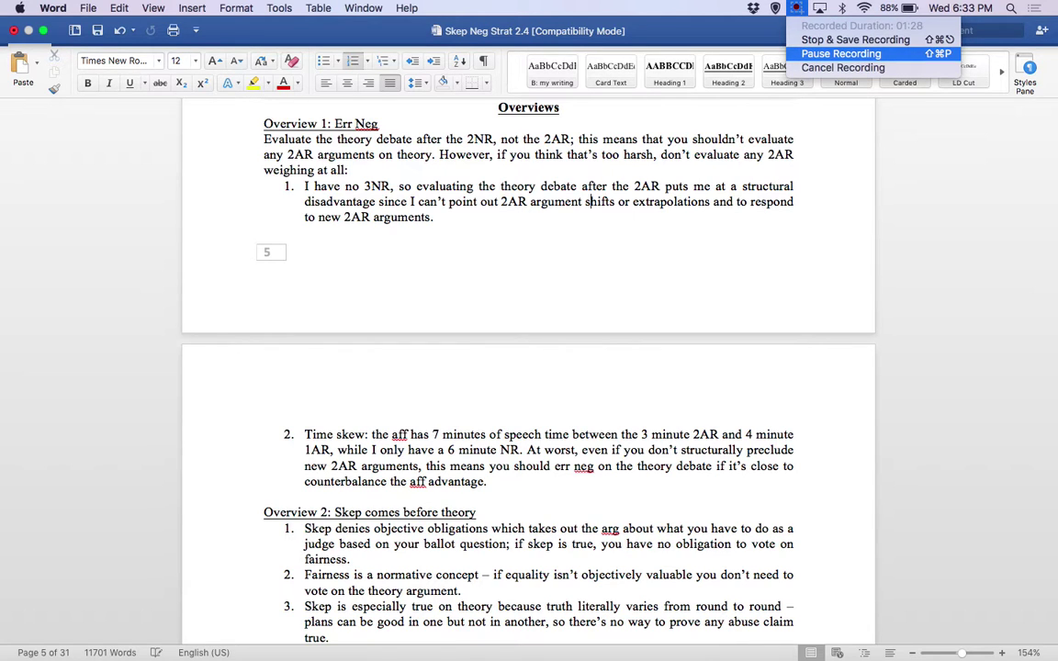
left_click(840, 54)
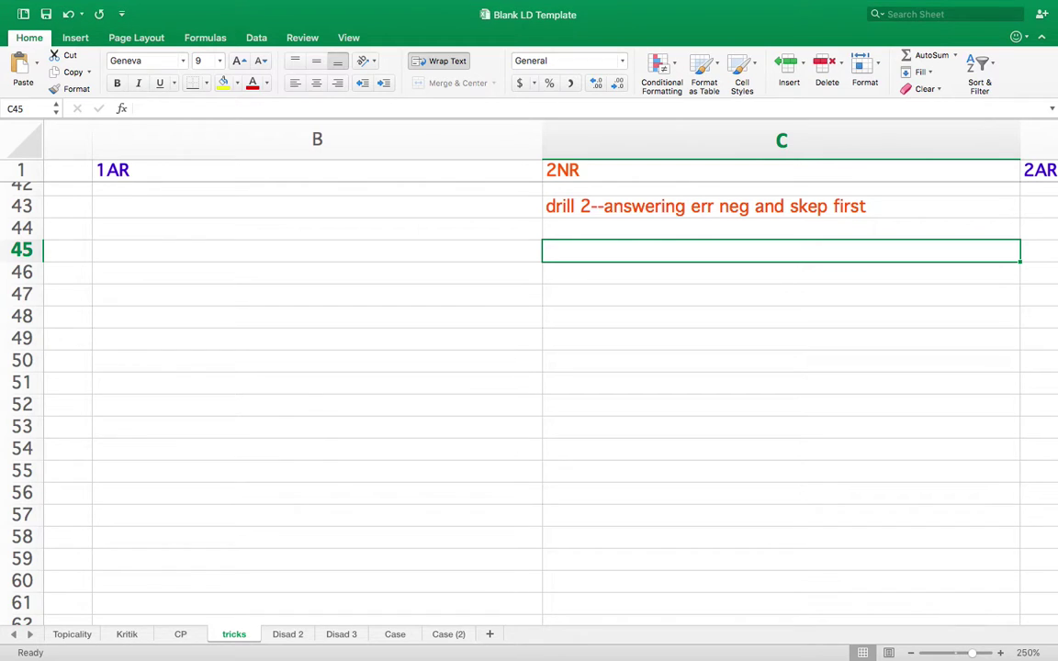
key("XF86AudioLowerVolume")
Step: In the 2NR column, enter "ov" in C45, "inf abuse" in C46 and "2ar can never win" in C47
type("ov")
key("Return")
type("inf ab")
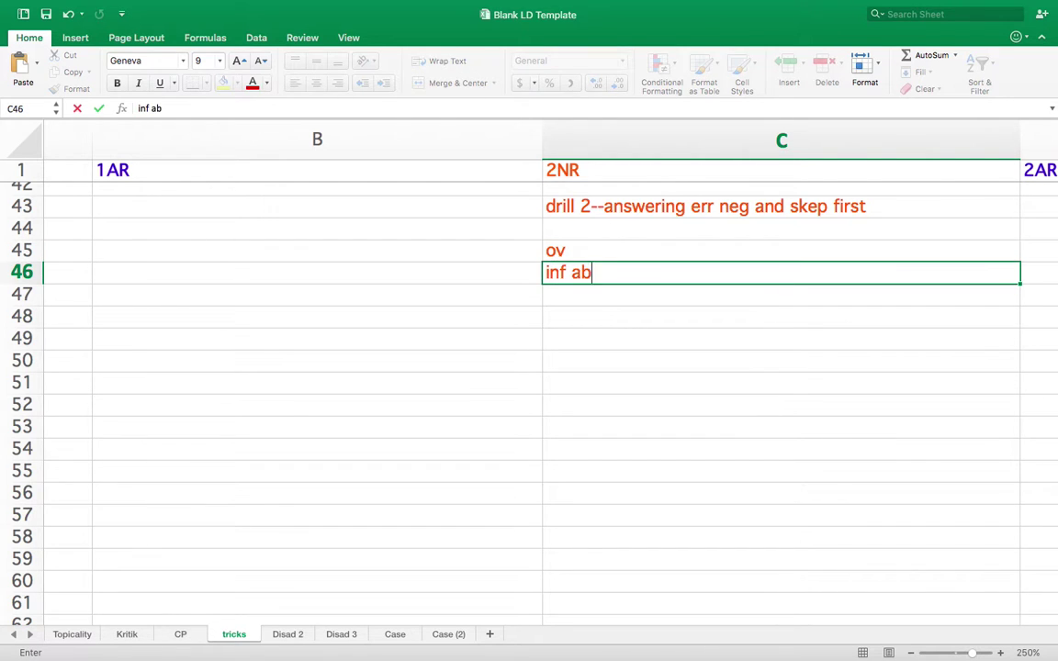
type("use")
key("Return")
type("2ar can never ")
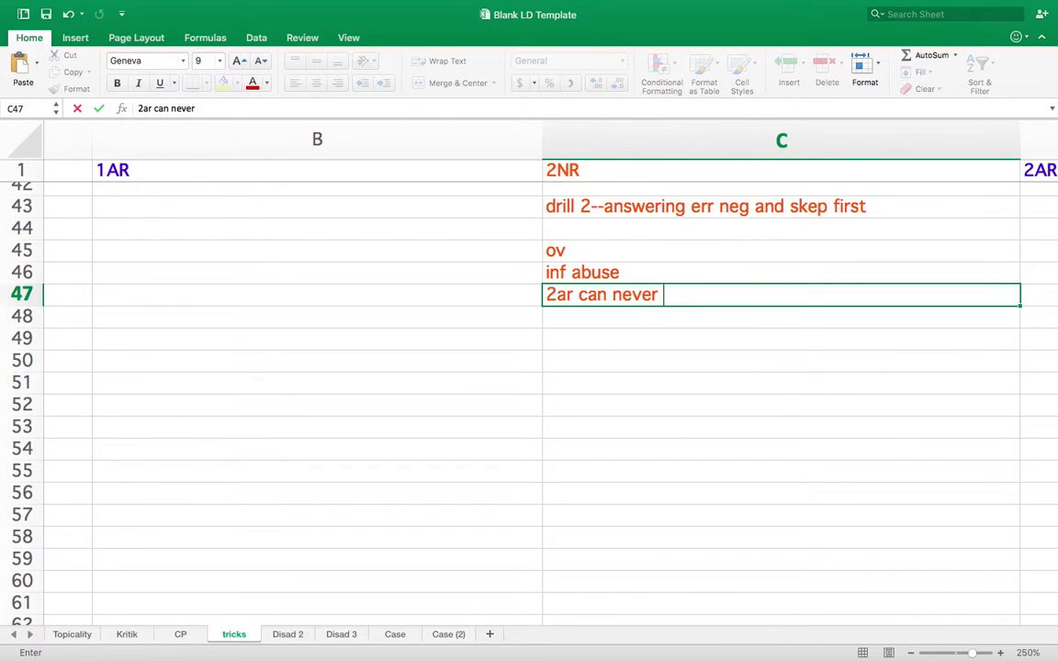
type("win")
key("Return")
Step: Continue the 2NR notes with "cant make weighing", "have to decide which args come first" and "ow args on mag" in C48 to C50
type("cant make weighing")
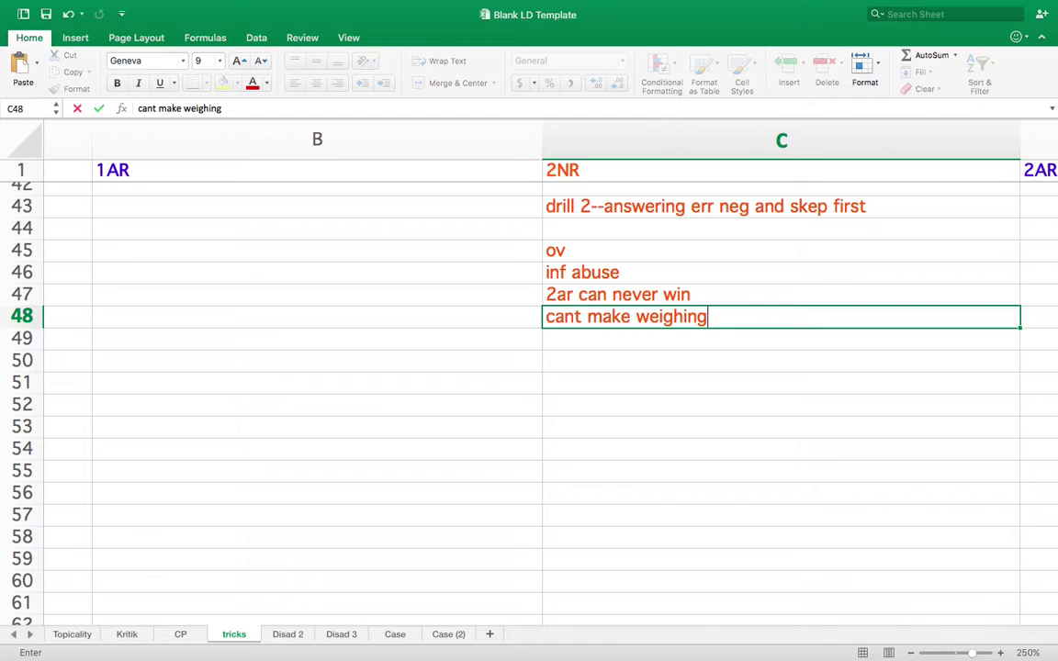
key("Return")
type("have to decide which ar")
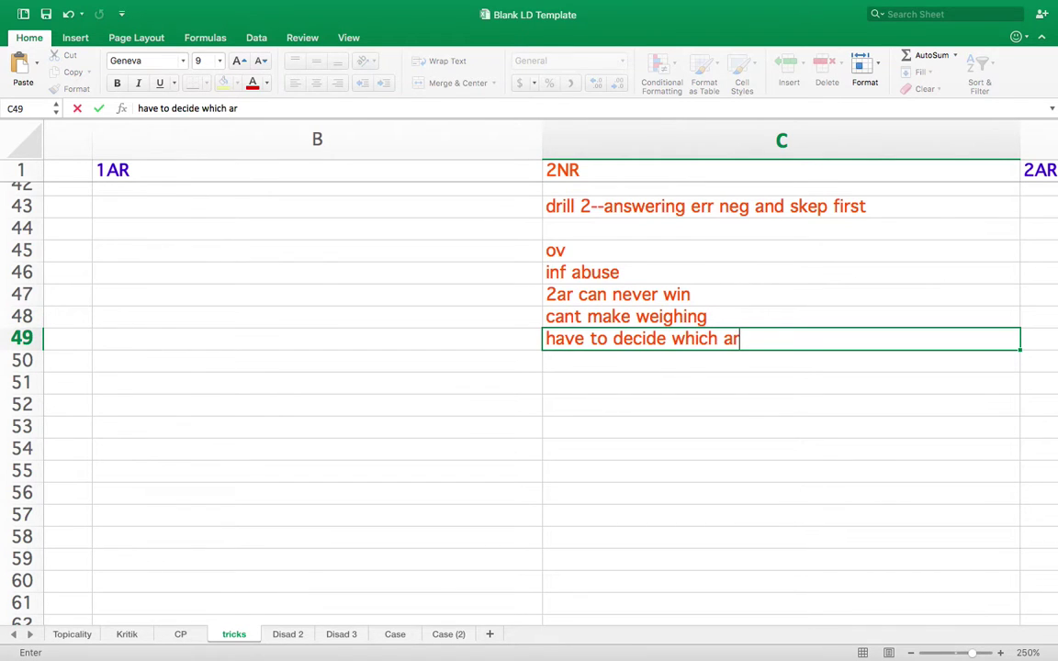
type("gs come first")
key("Return")
type("ow")
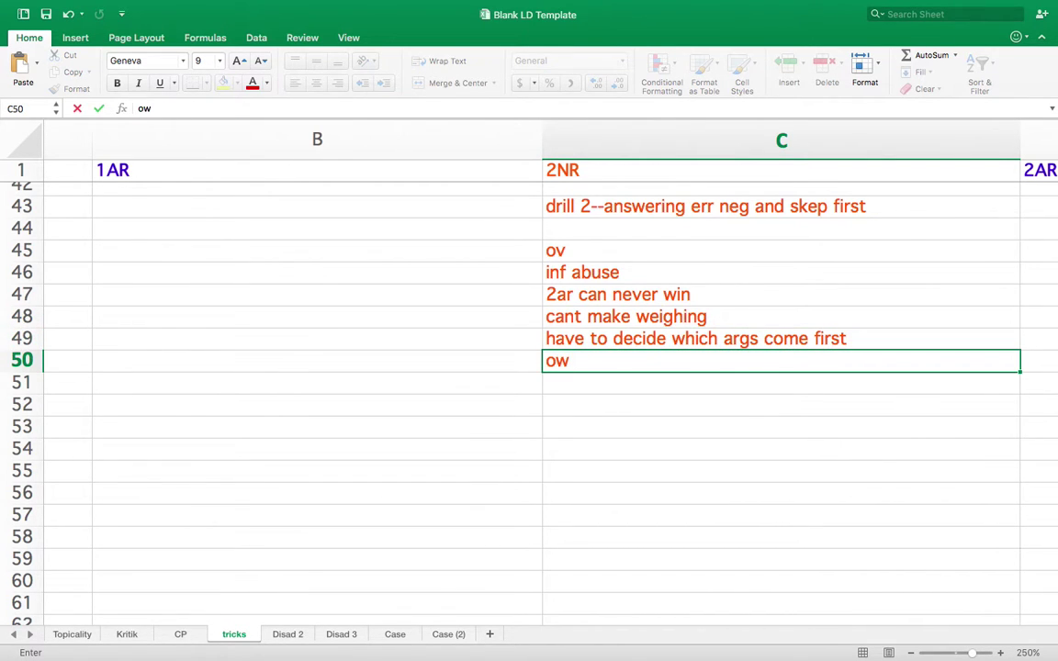
type(" args on ")
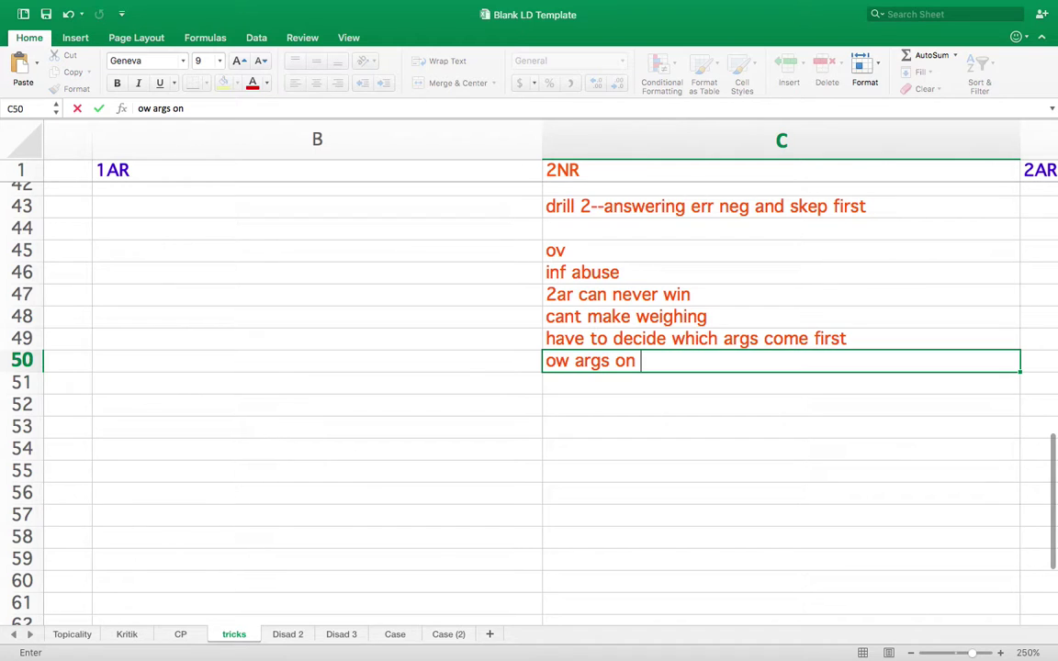
type("mag")
key("Return")
Step: Leave one row blank, enter "ur args are non unique" in C52 and "new args are comp more imp to time skew" in C53
key("Return")
type("ur")
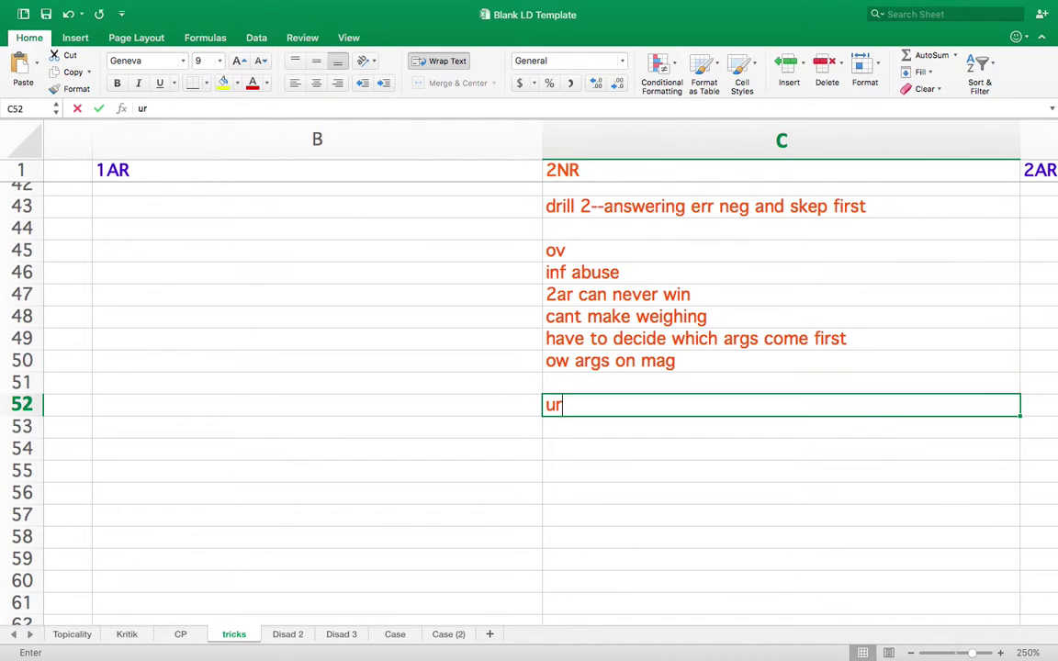
type(" args")
key("BackSpace")
key("BackSpace")
type("args are")
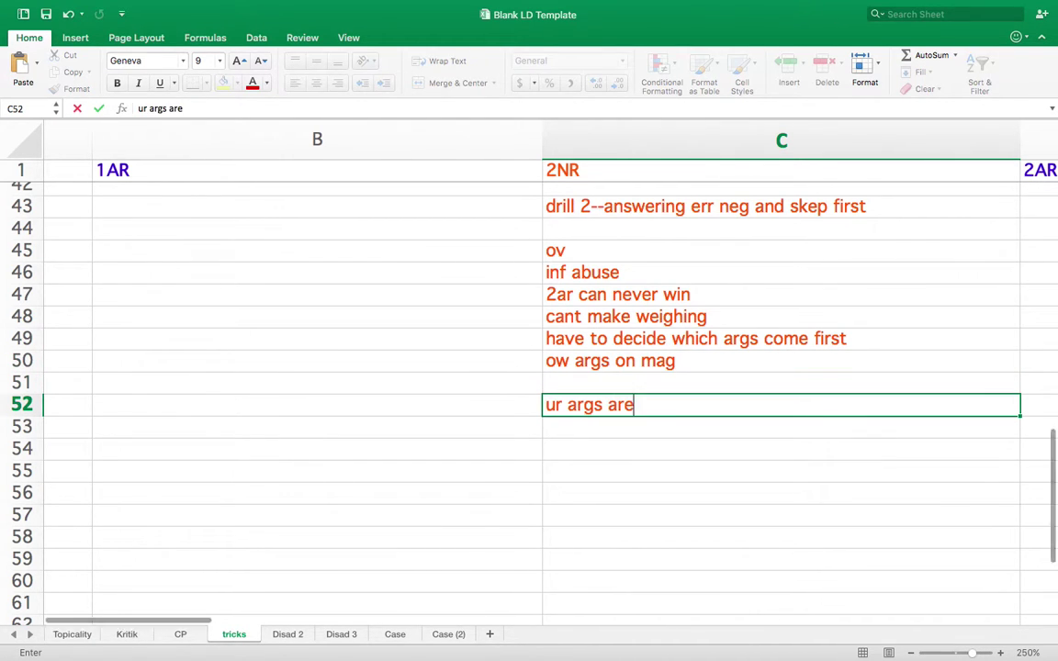
type(" non unique")
key("Return")
type("new arg")
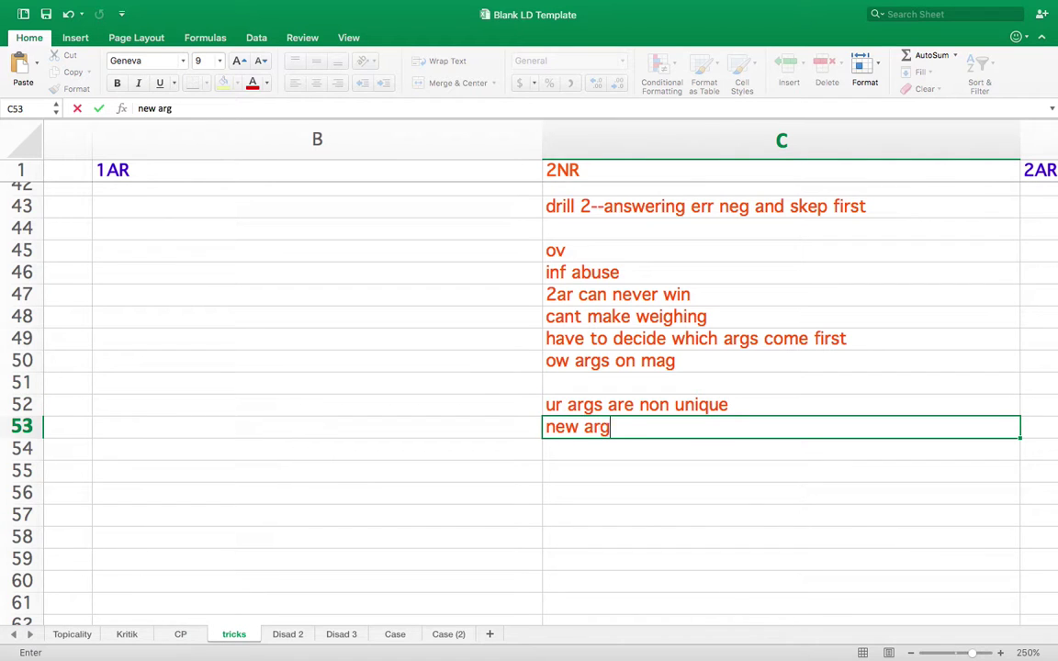
type("s are comp more imp ")
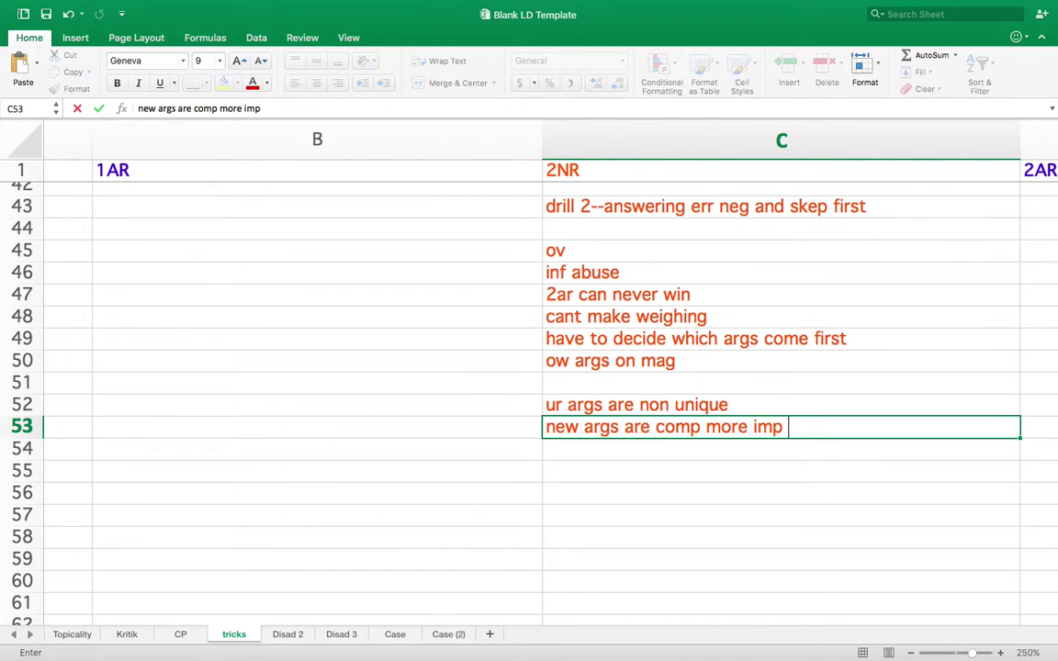
type("to time skew")
key("Return")
Step: Enter "theory indicts skep", "? If you can fairly evaluate it" and "conflates pre fiat and post fiat" in C56 to C58
key("Return")
key("Return")
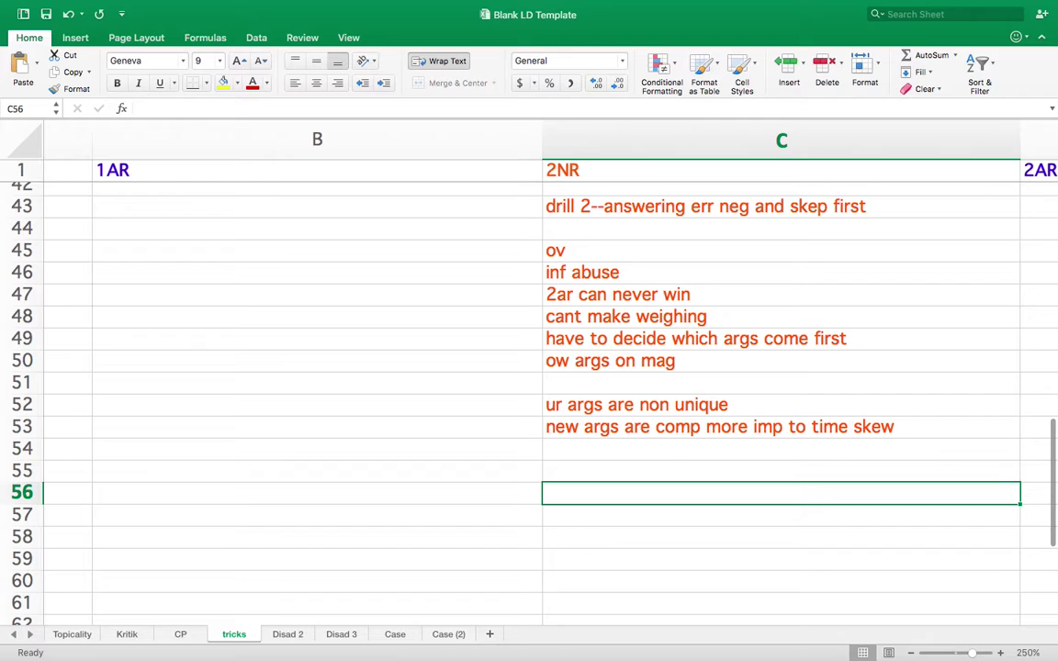
type("theory indicts skep")
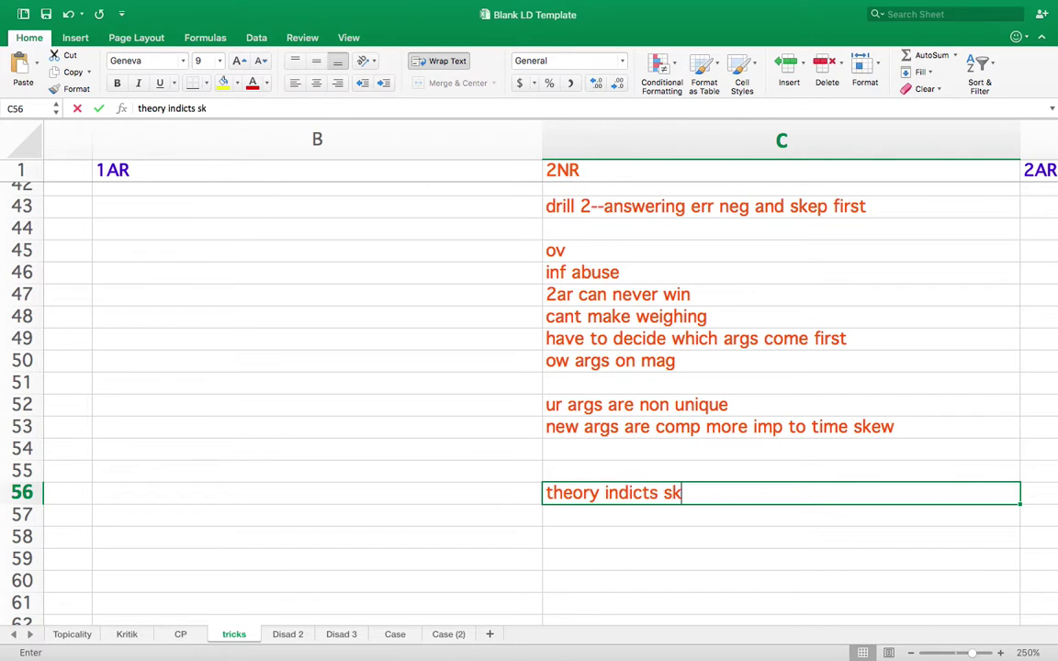
key("Return")
type("? If you c")
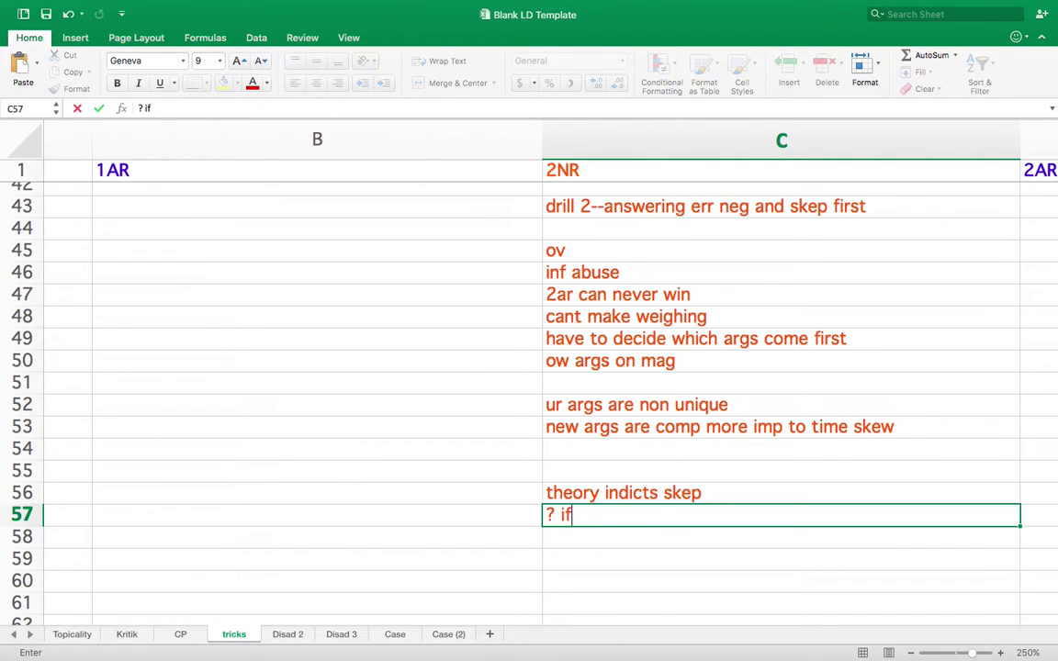
type("an fairly evaluate it")
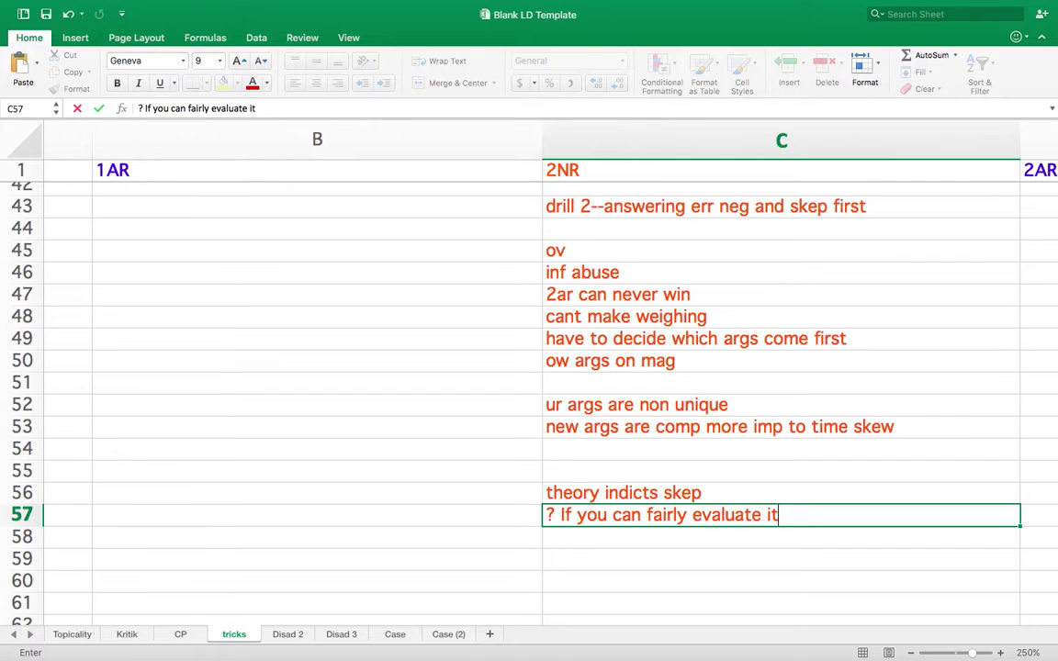
key("Return")
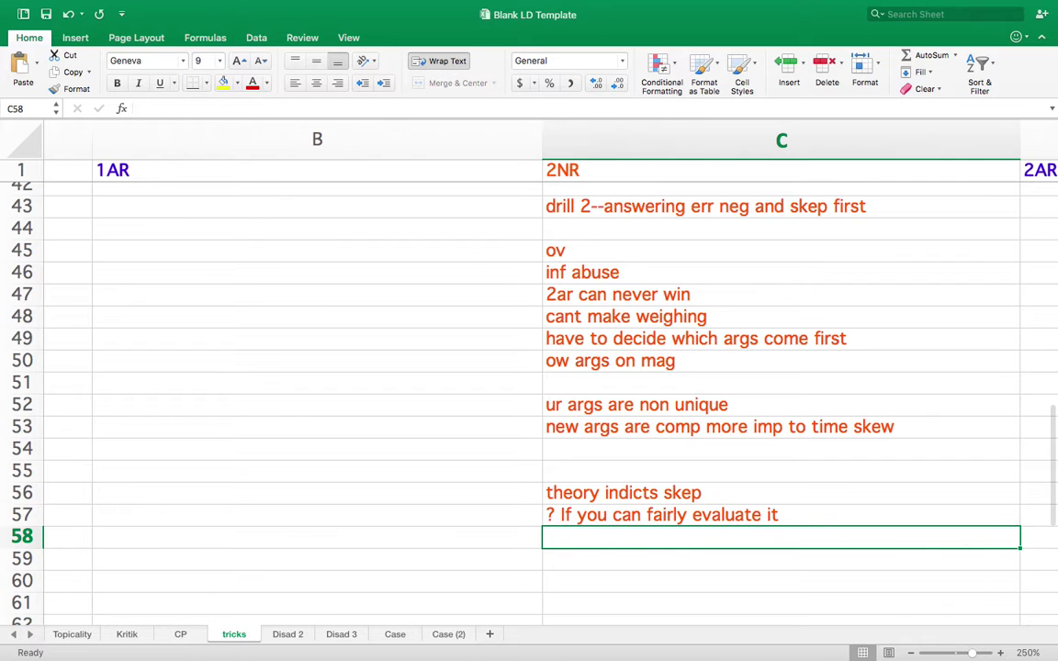
type("confla")
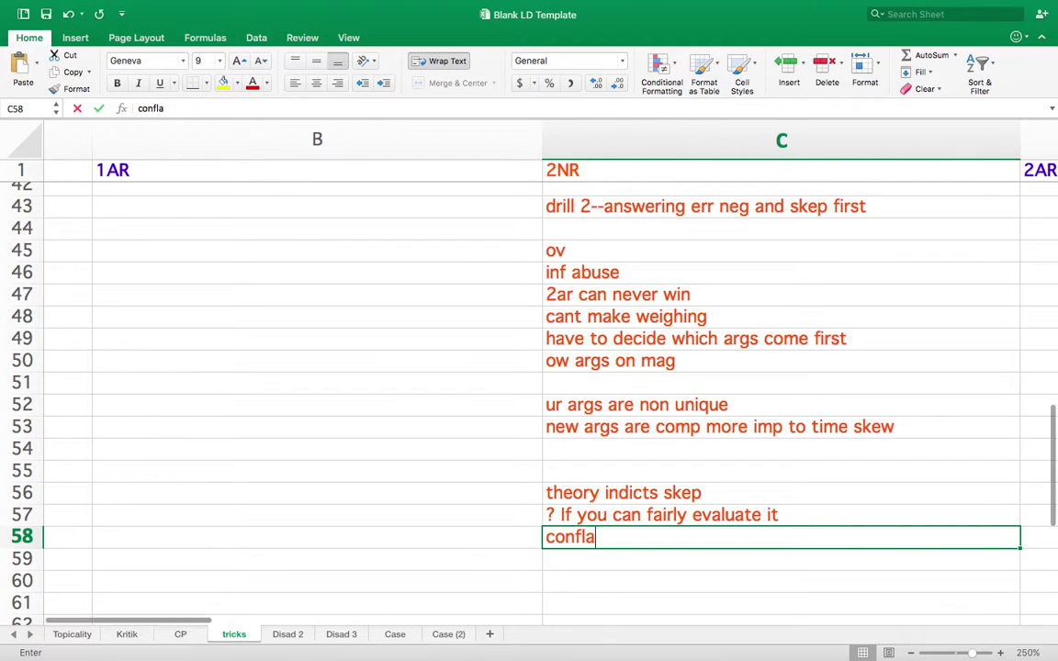
type("tes pre fiat and")
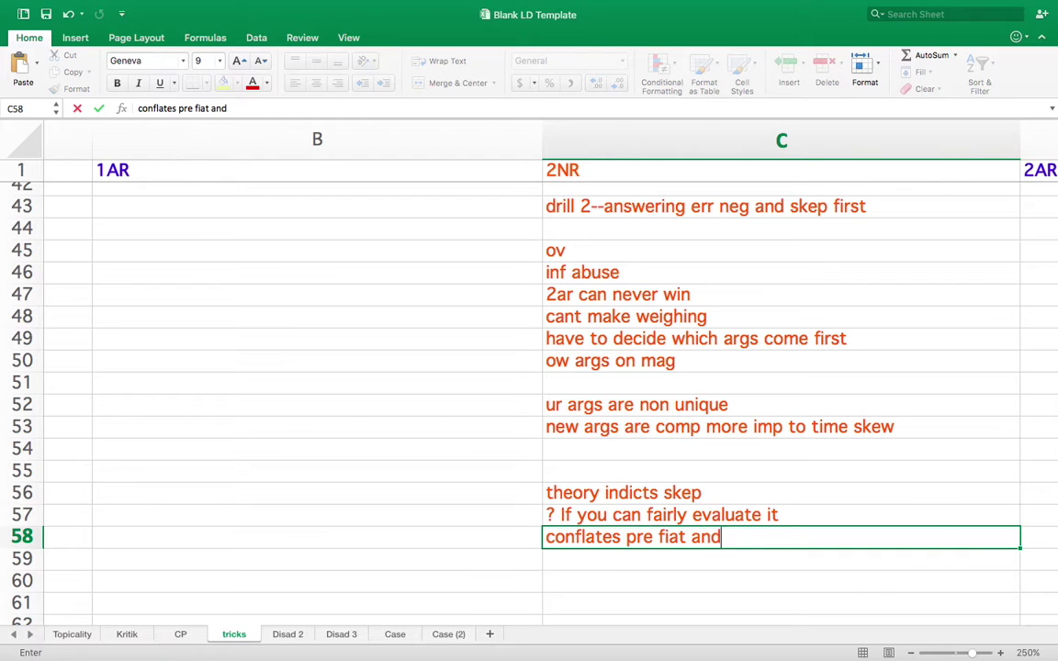
type(" post fiat")
key("Return")
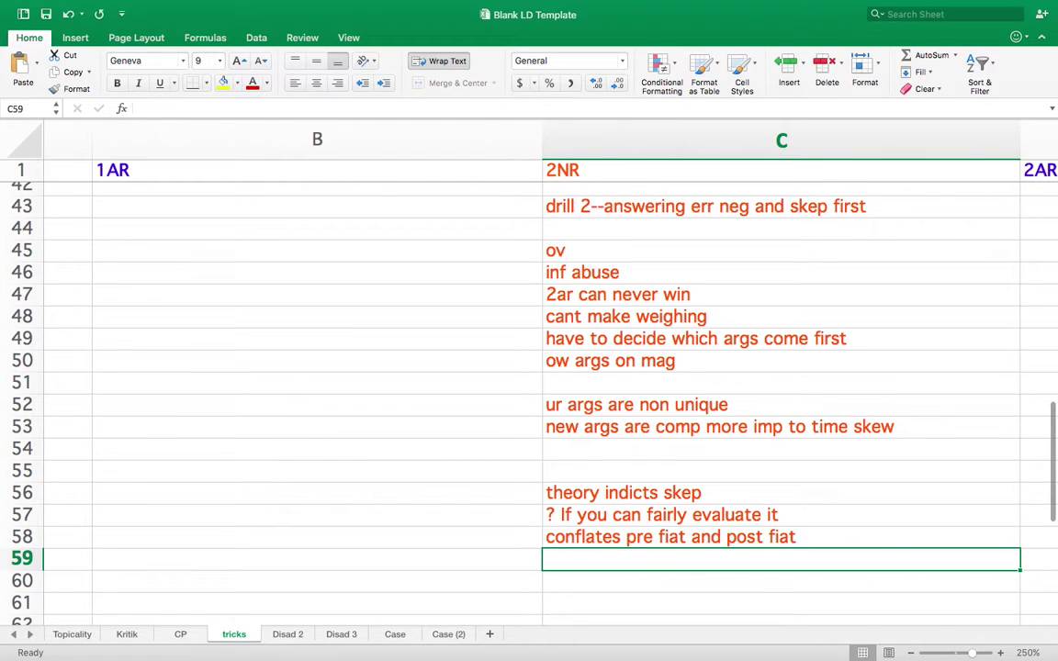
Step: Add the example notes "util ex" in C59 and "donate most to charit" in C60
type("util ex")
key("Return")
type("donate mo")
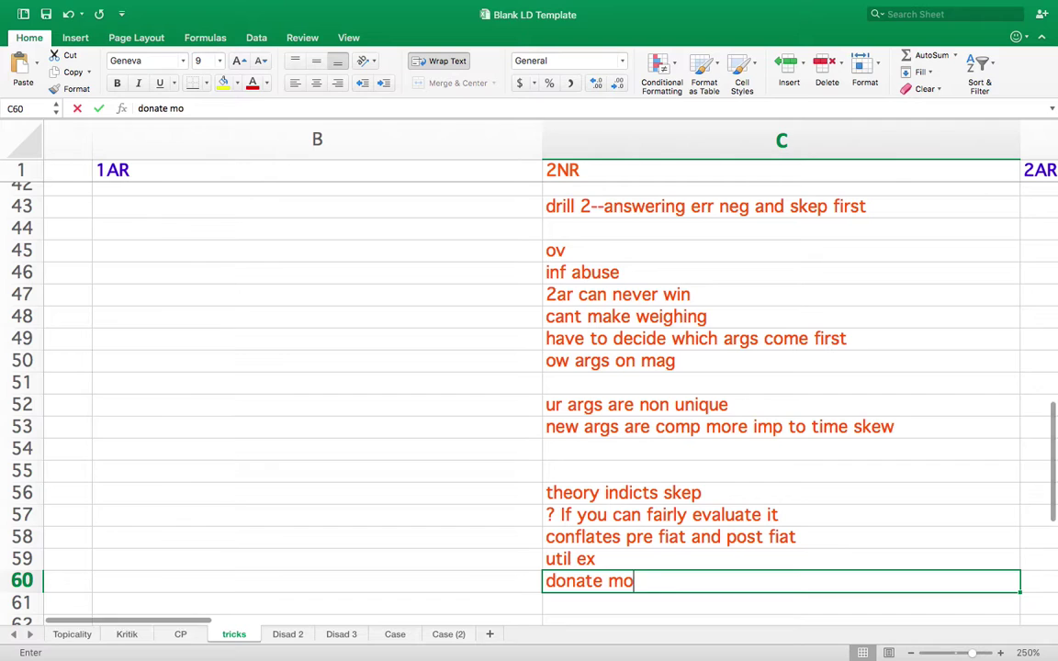
type("st to charit")
key("Return")
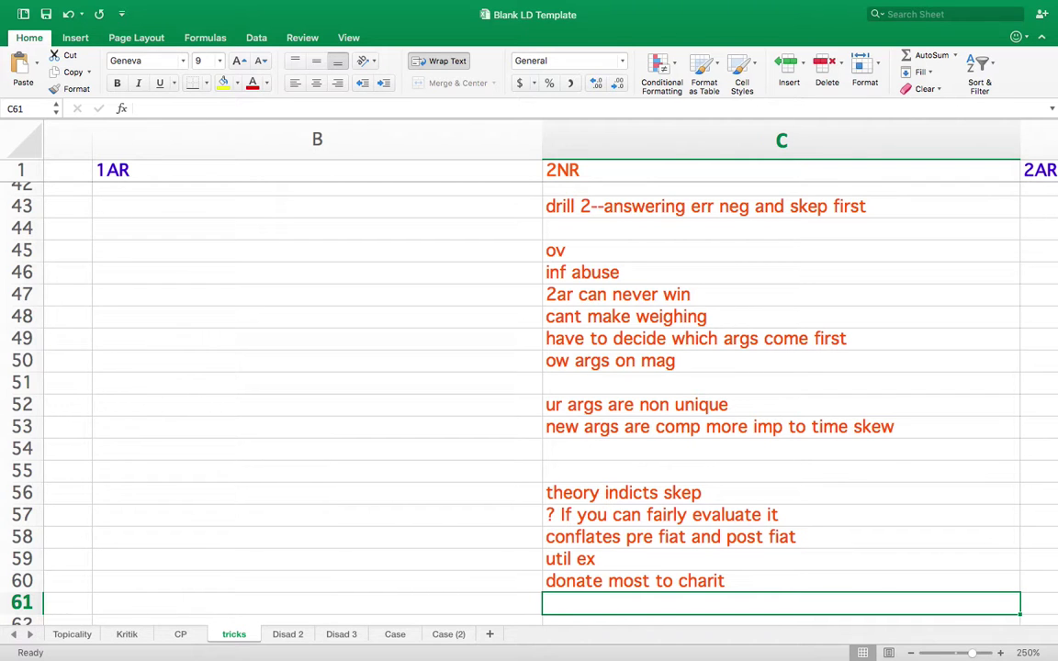
Step: In the 1AR column, enter "OV" in B45 and "err neg means no recourse for neg abuse" in B46
scroll(528, 386, "down", 1)
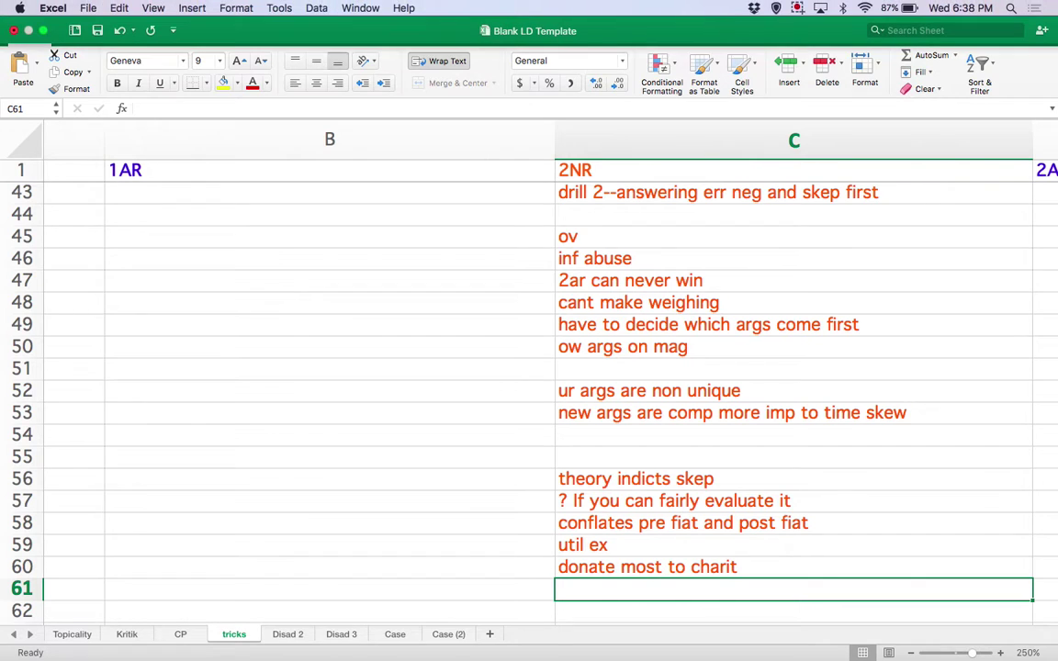
left_click(330, 236)
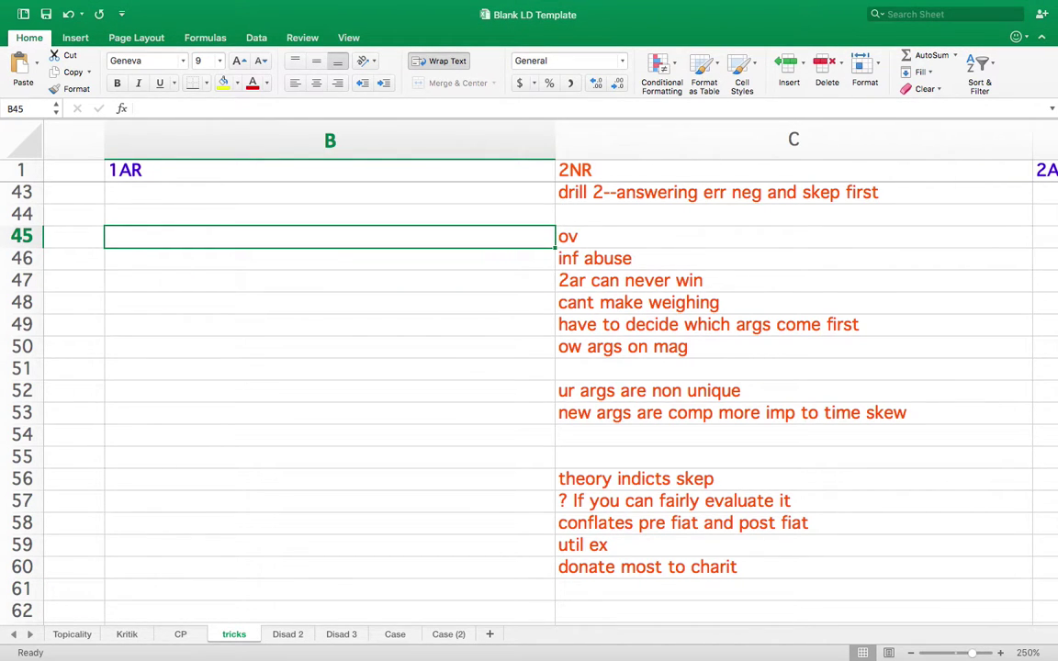
type("OV")
key("Return")
type("e")
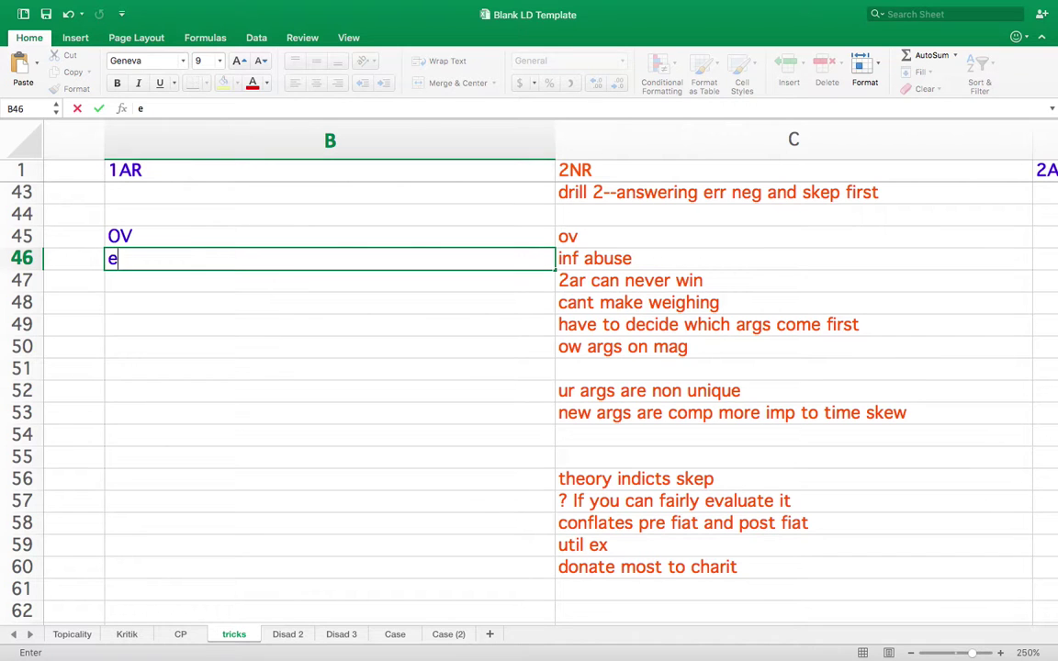
key("BackSpace")
key("Up")
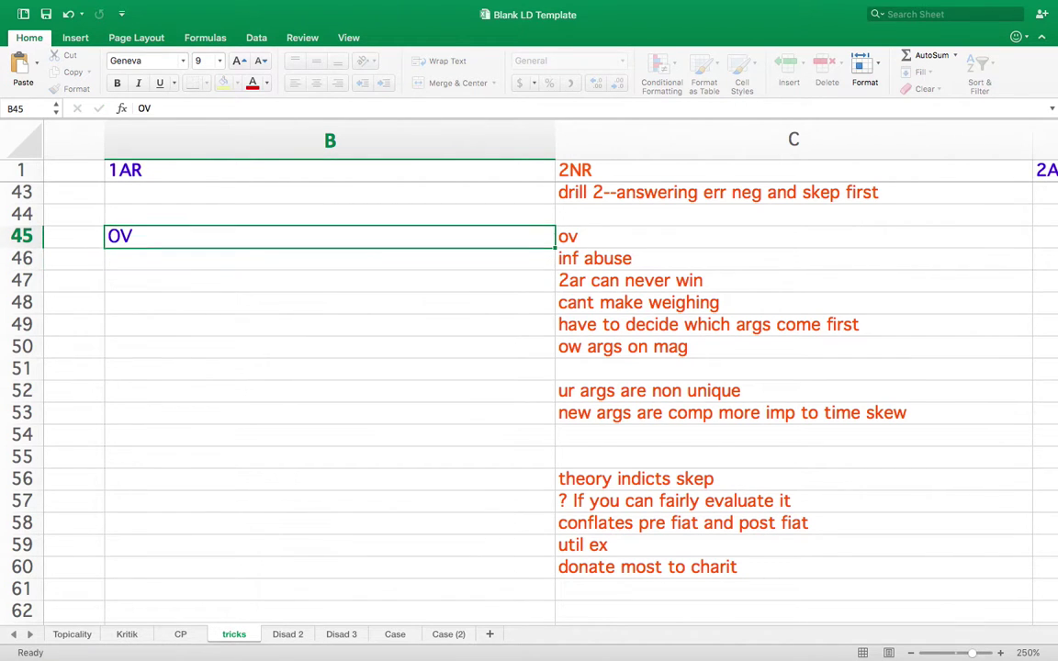
left_click(329, 258)
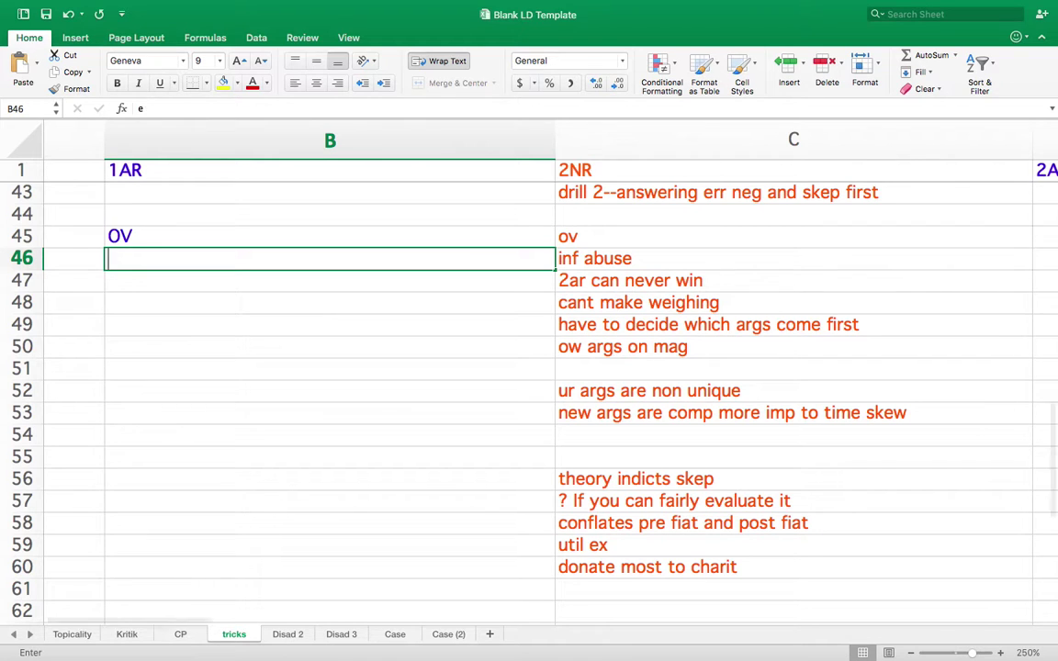
type("err neg means")
type(" no recourse fo")
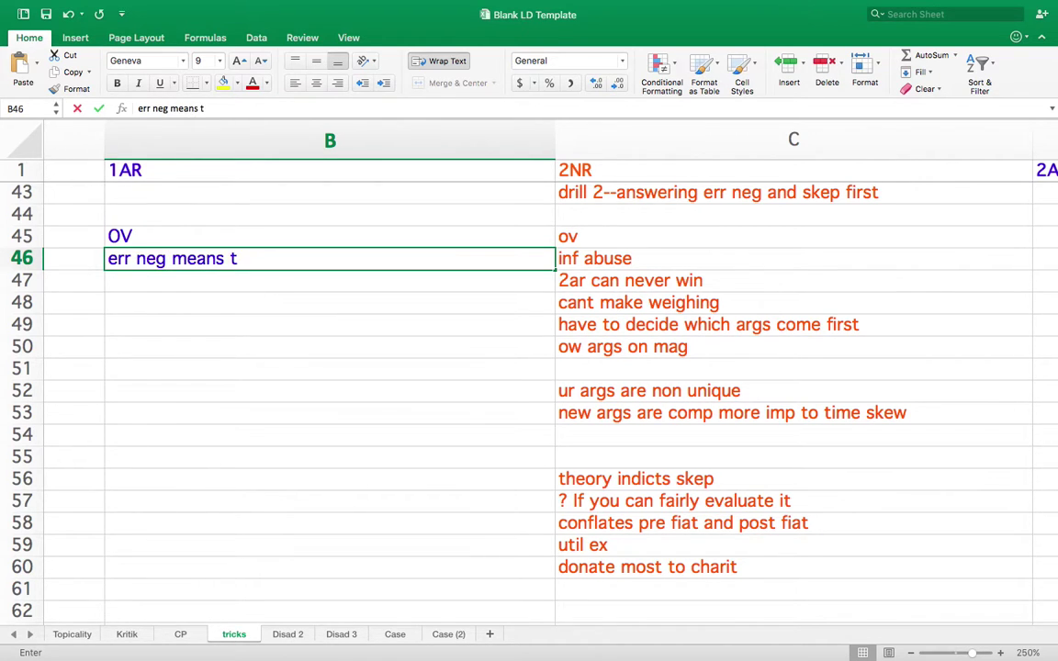
type("r neg abuse")
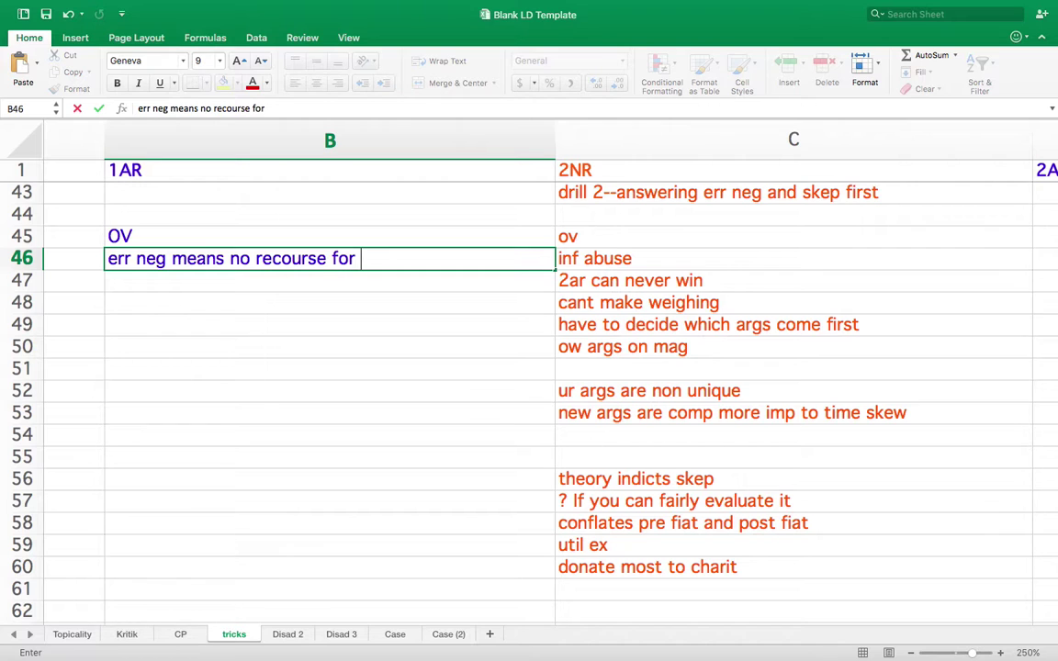
key("Return")
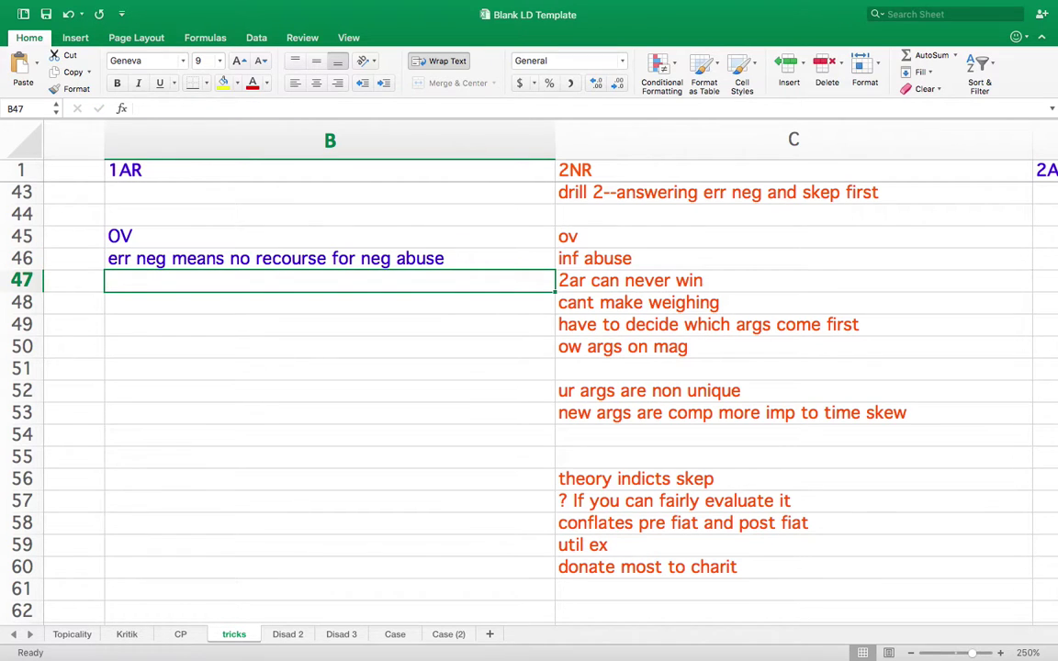
Step: Enter the note "no possibilty" in B47 under the 1AR overview
type("no mp")
key("BackSpace")
key("BackSpace")
type("p")
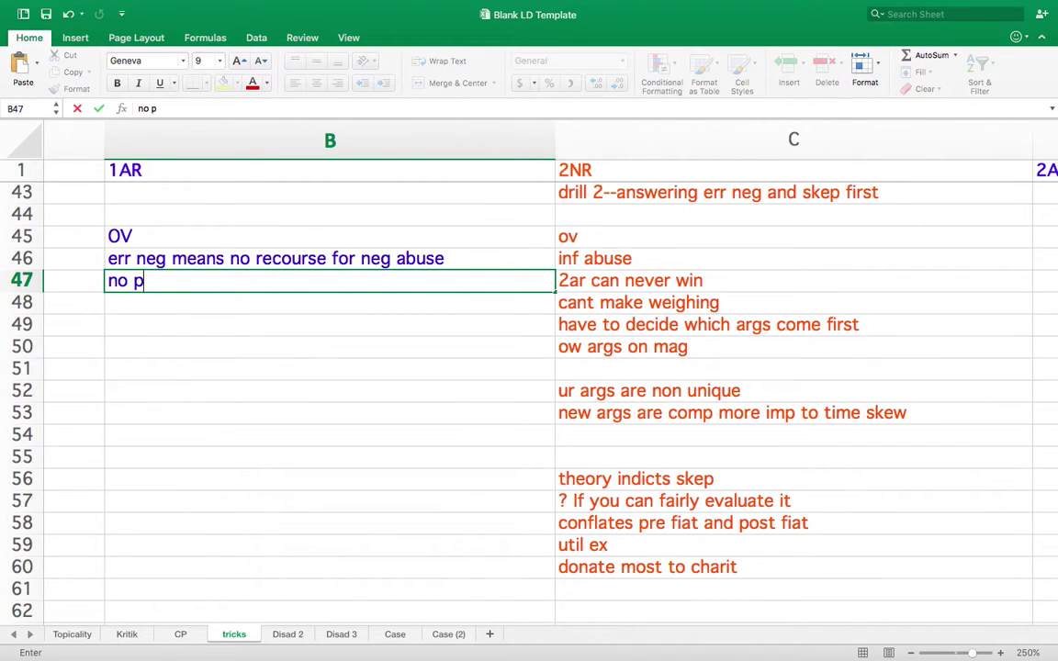
type("ossibilty")
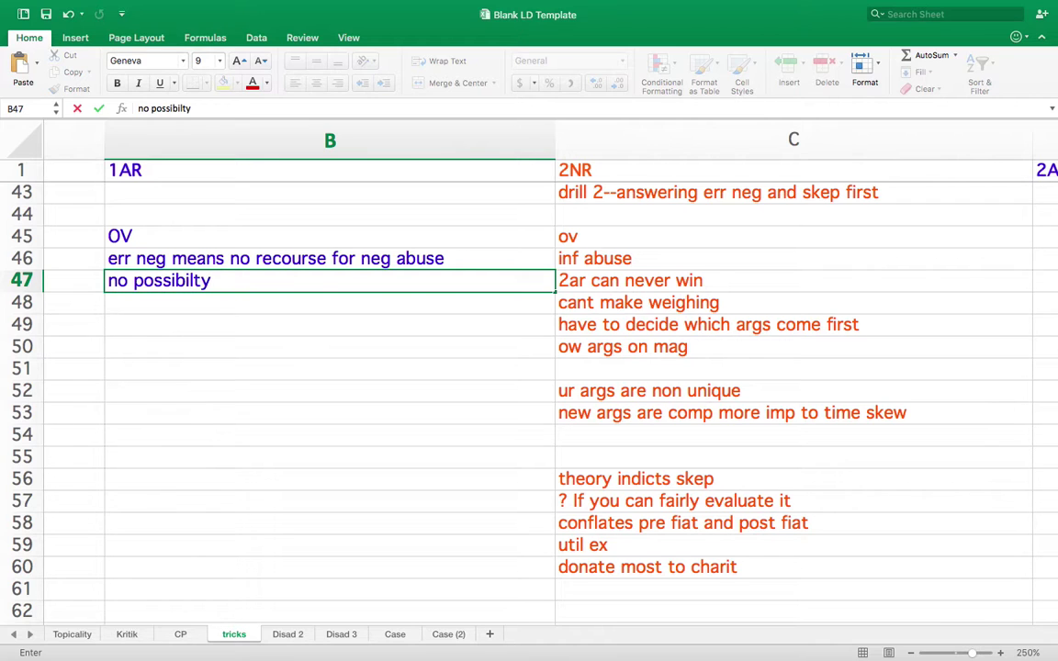
type(" t")
key("BackSpace")
key("BackSpace")
key("Return")
Step: Add "ow on reversiibility" in B48 and "can read a good ci" in B49
type("ow on reversiibility")
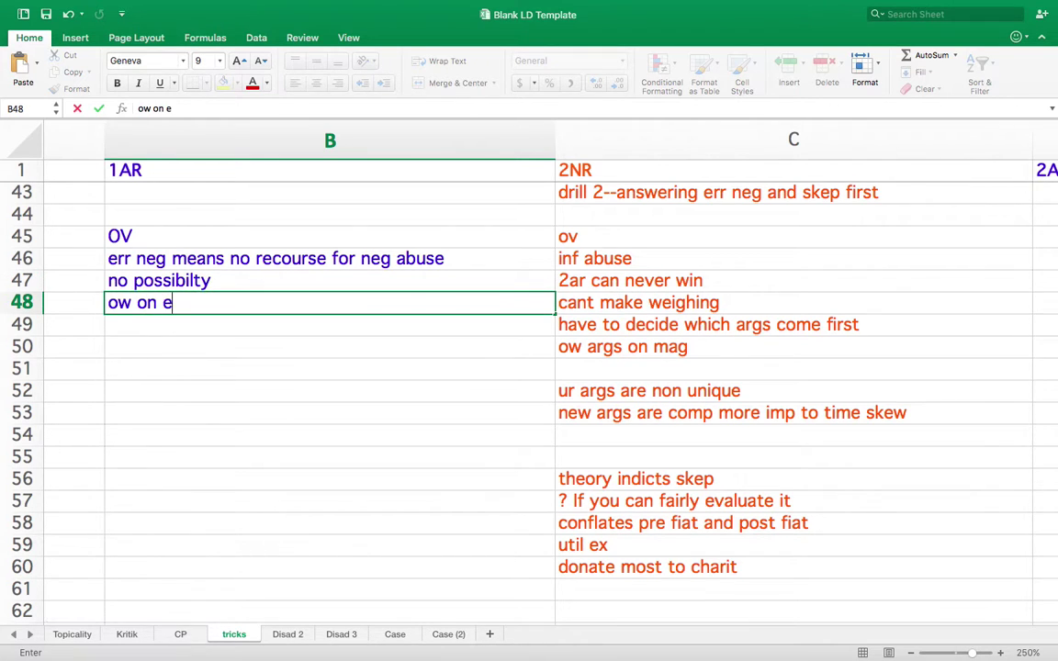
key("Return")
type("can read a good ci")
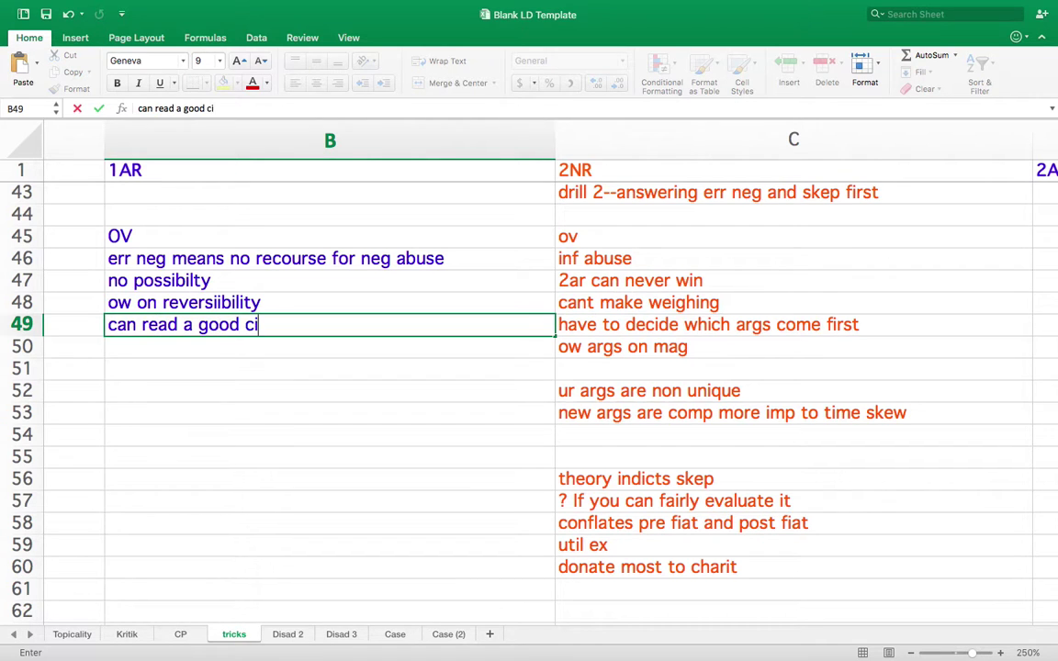
key("Return")
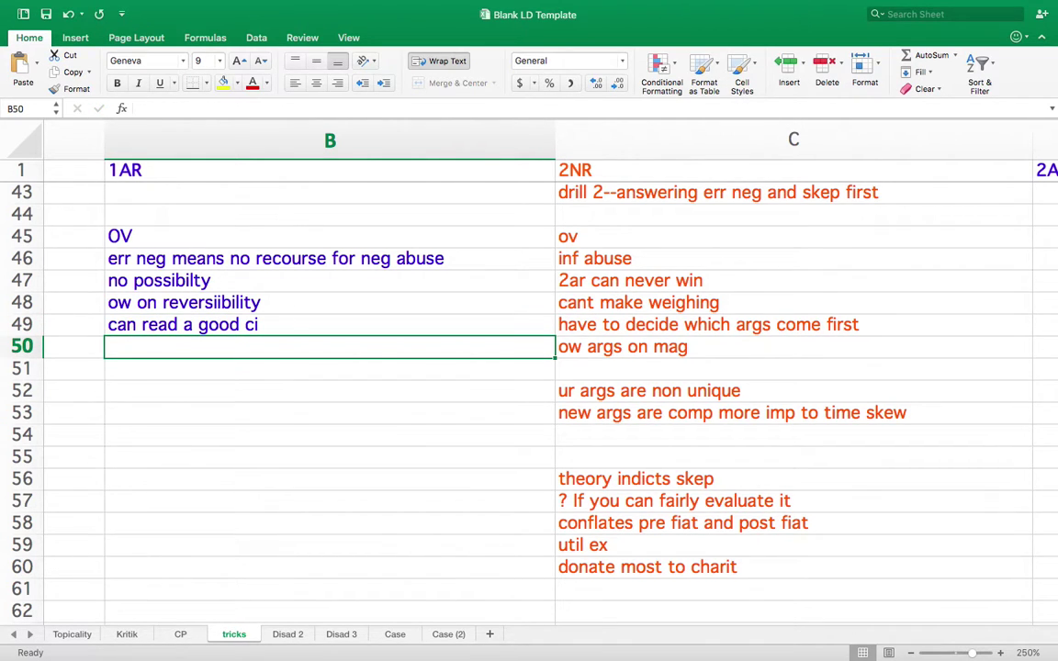
Step: Start another 1AR overview with "OV" in B51 and "err neg means aff can never check back abuse" in B52
key("ctrl+Left")
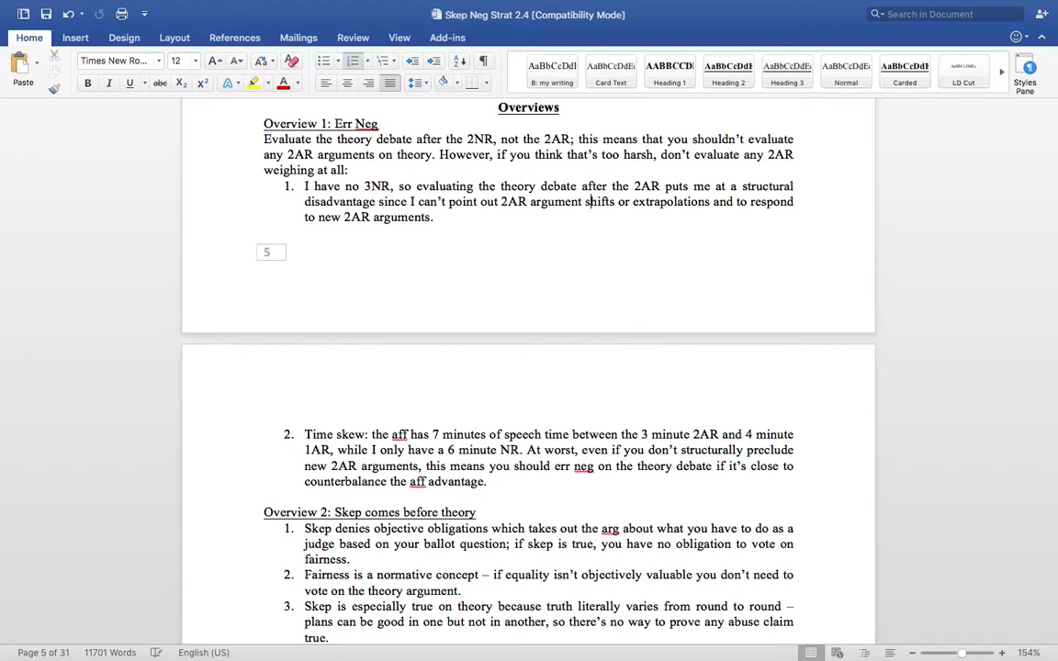
key("ctrl+Right")
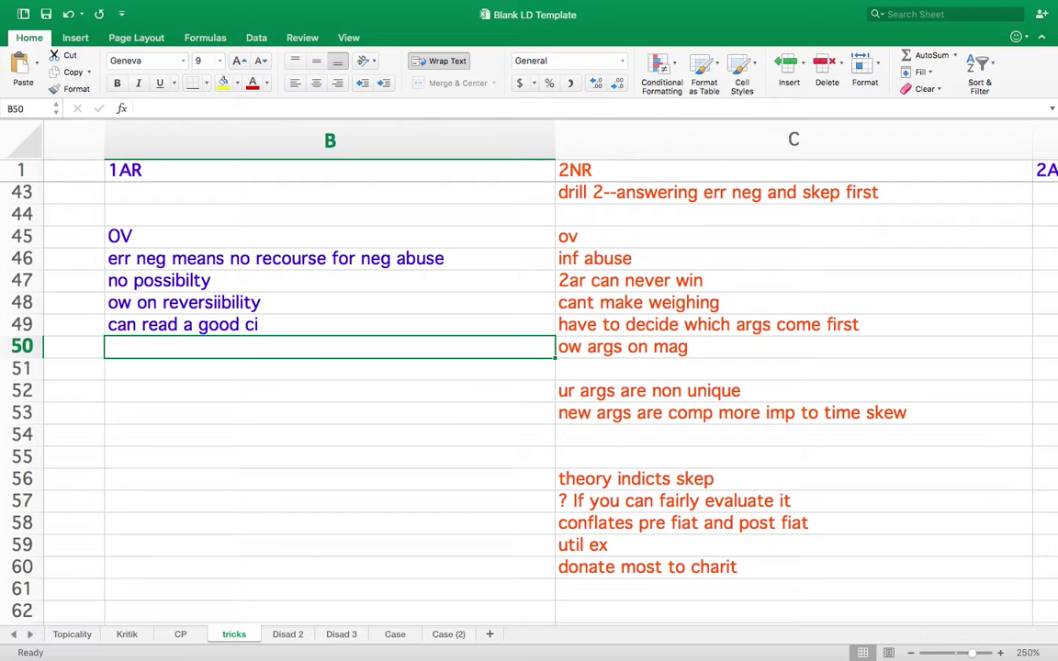
key("Down")
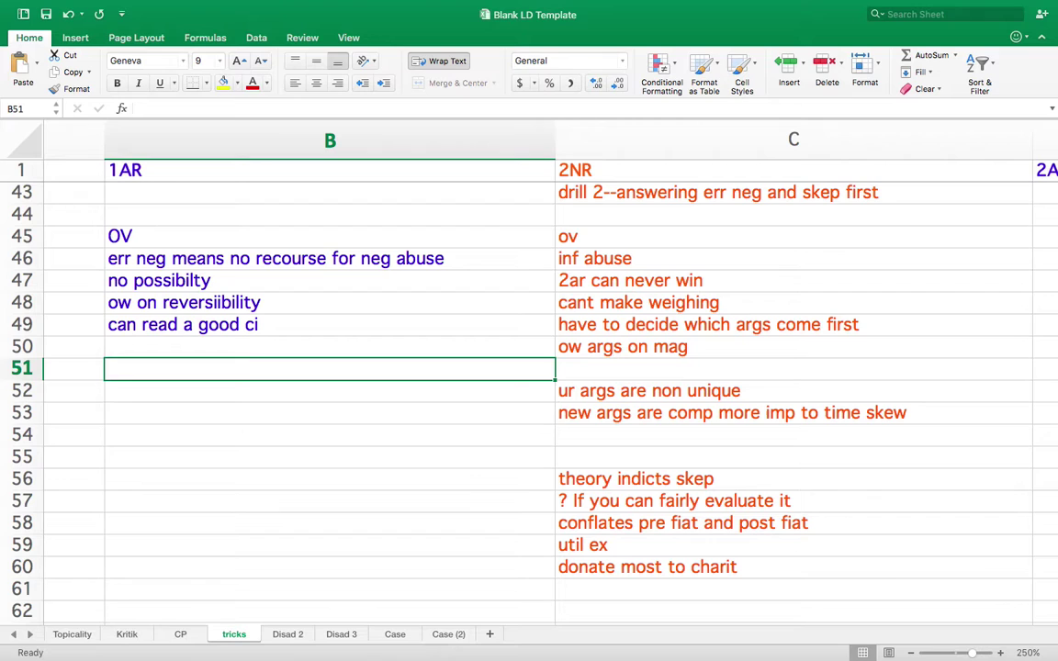
type("OV")
key("Return")
type("err neg ")
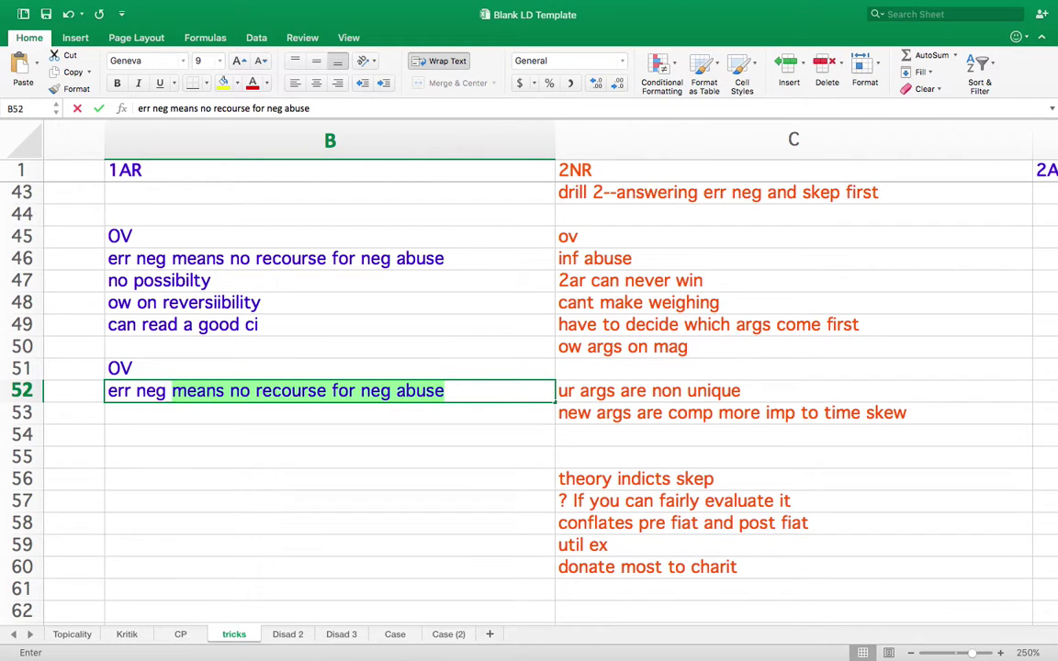
type("means aff can never ")
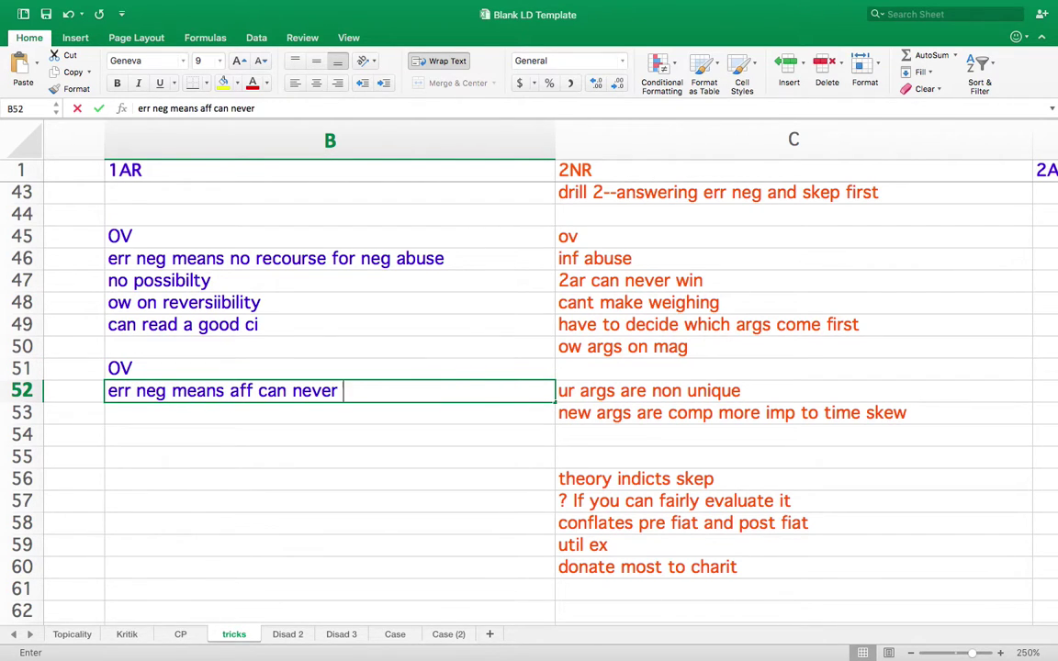
type("check ba")
key("BackSpace")
type("back abuse")
key("Return")
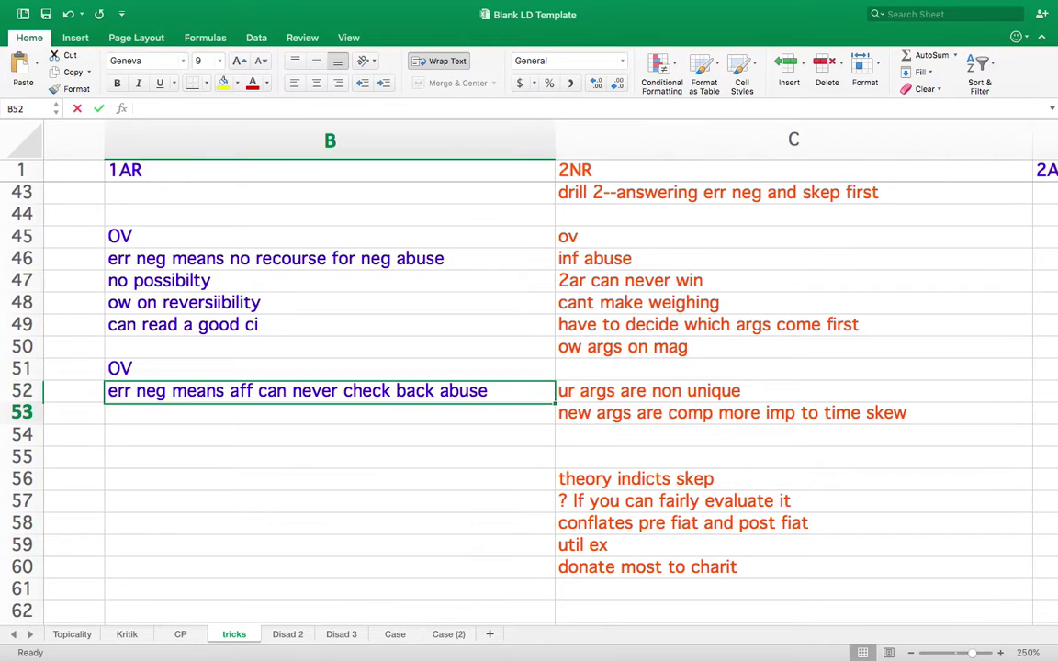
Step: Enter the note "lose every single dbeate" in B53 of the 1AR column
type("lose every singl")
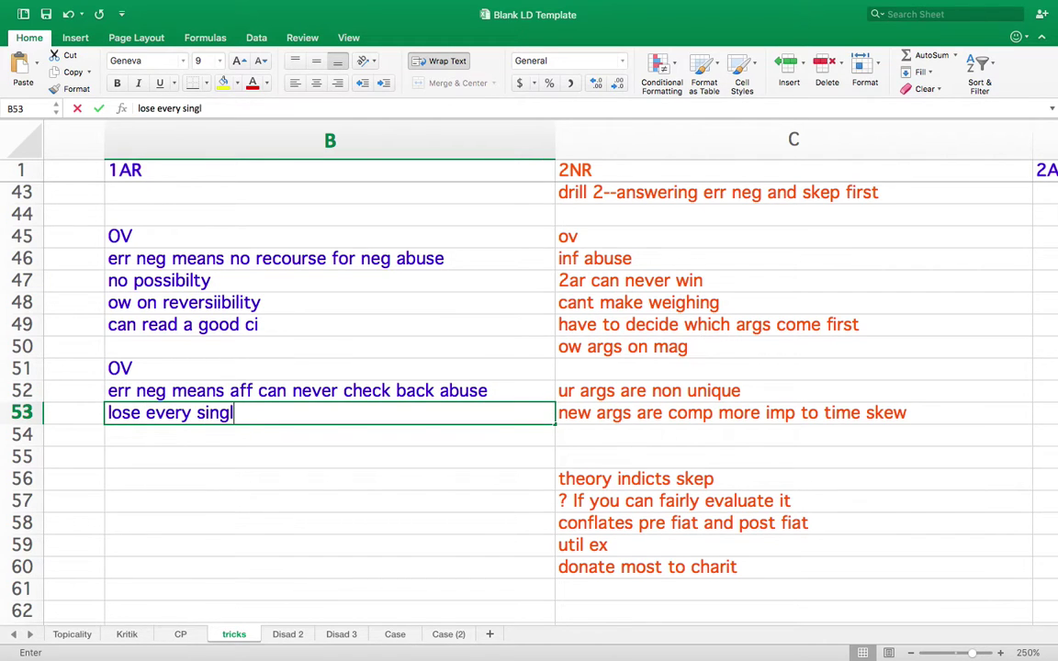
type("e ")
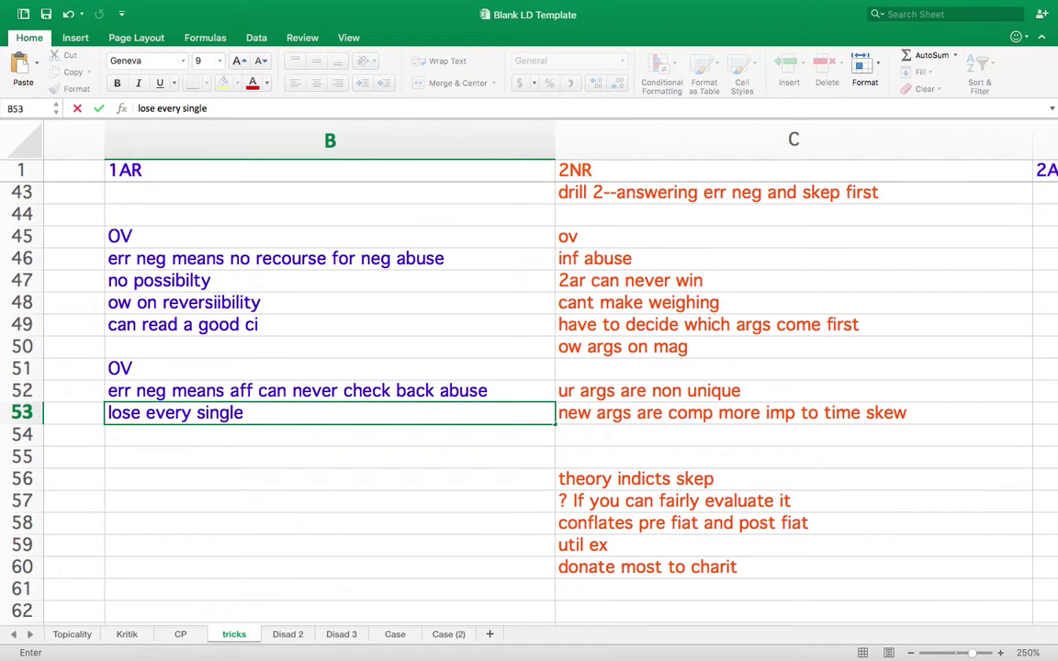
type("dbeate")
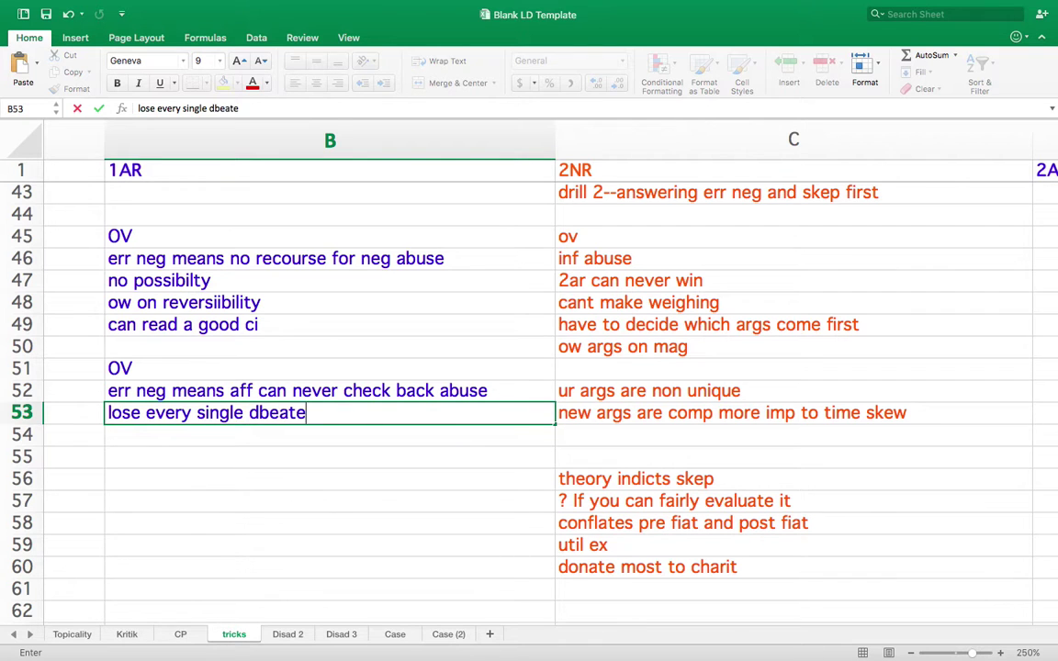
key("Return")
Step: Begin a new 1AR overview block with "OV" in B56 and "err neg" in B57
key("Return")
key("Return")
type("OV")
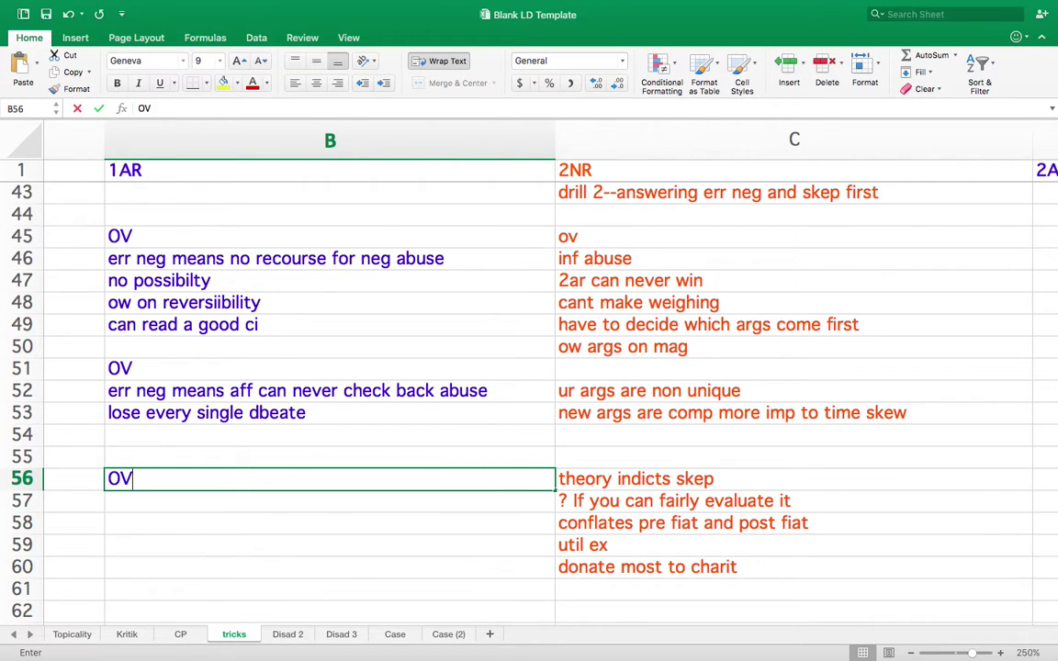
key("Return")
type("err neg")
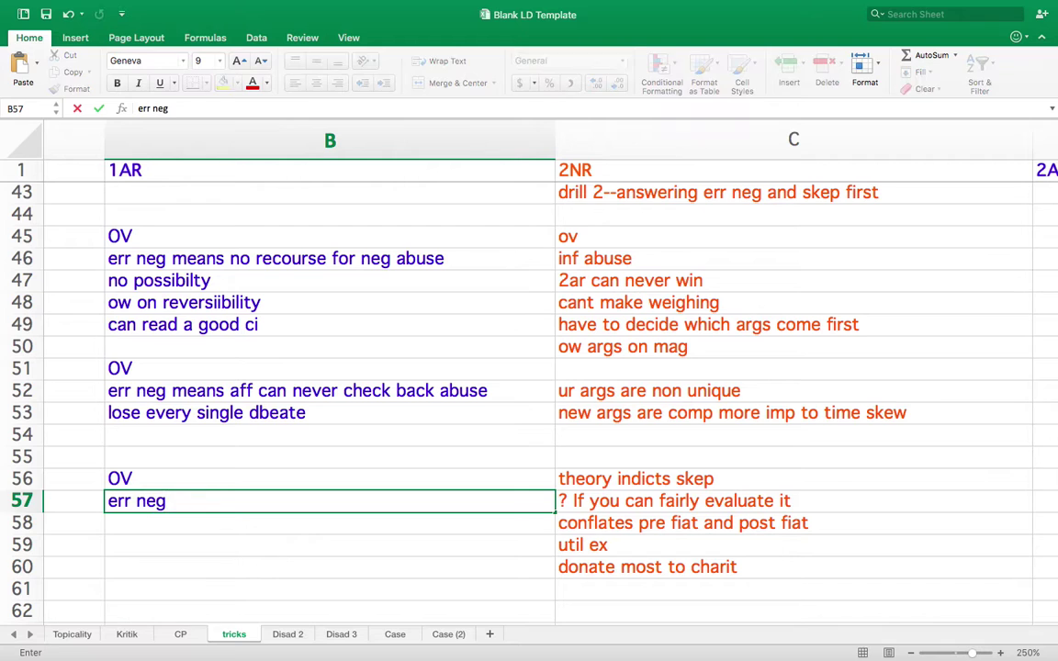
key("Return")
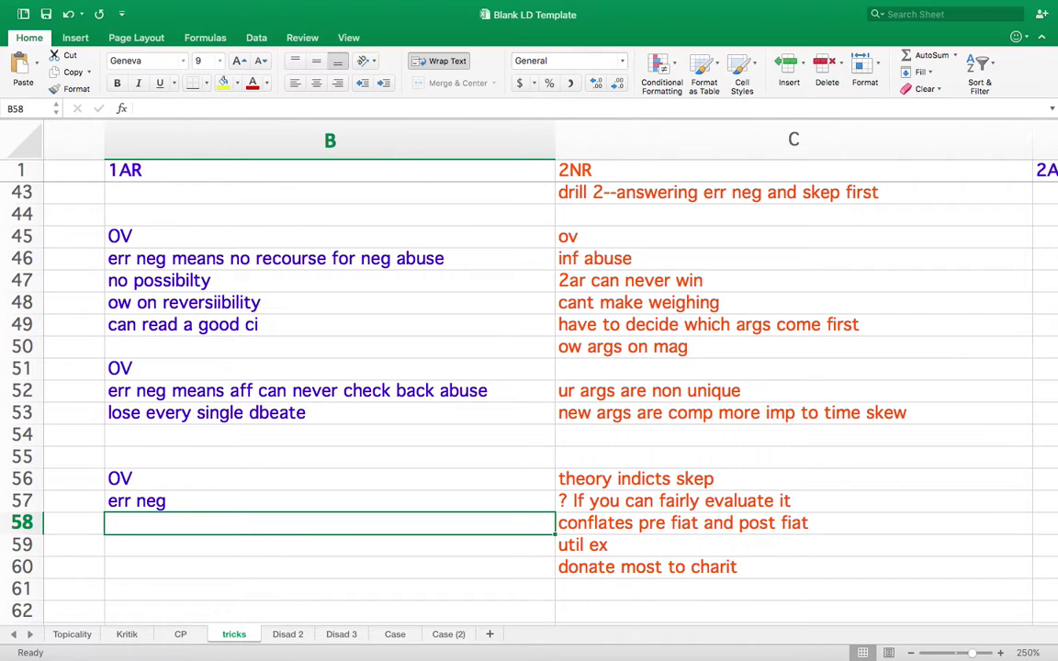
Step: Add "no recourse" in B58 and "no weighing" in B59 under the err neg note
type("no recourse")
key("Return")
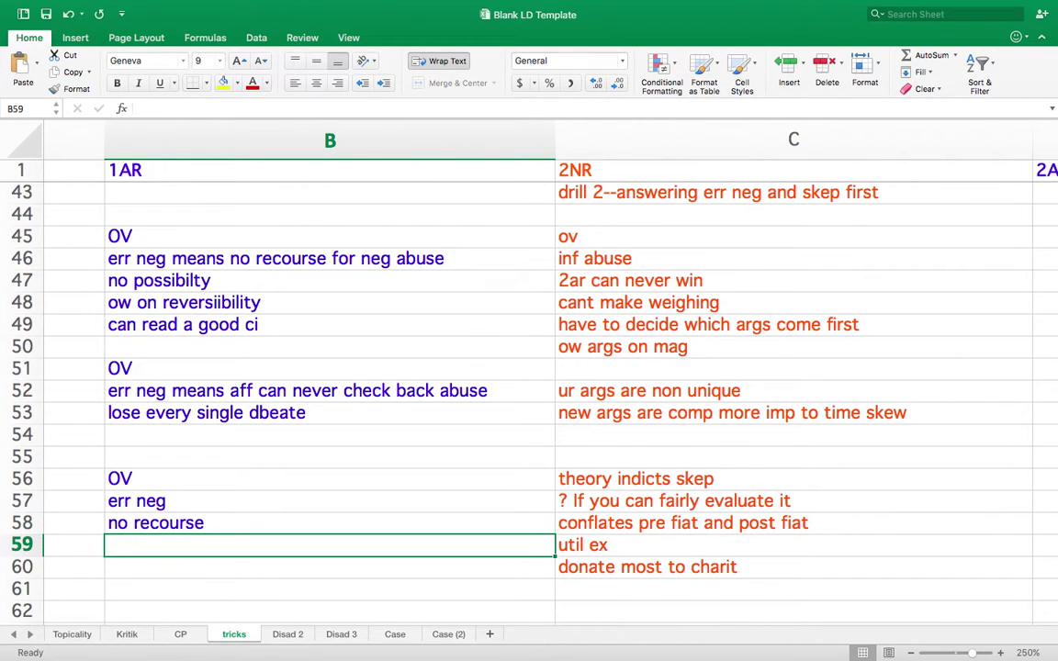
type("no weighing")
key("Return")
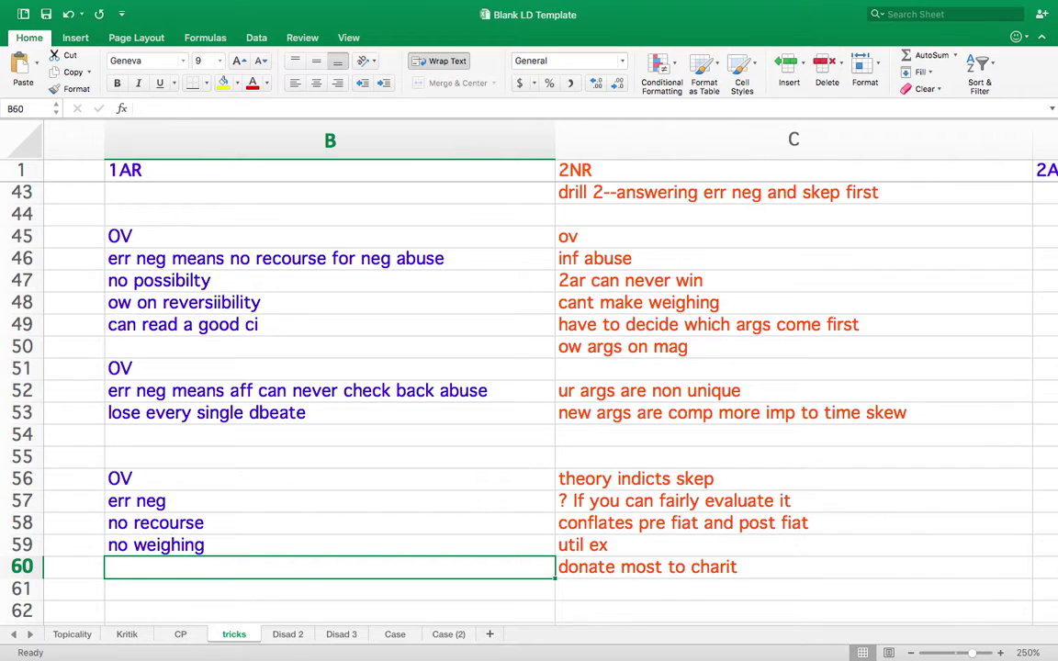
Step: Add "you get direction of link" in B60 and "ow on reversibility" in B61
type("you get direction of link")
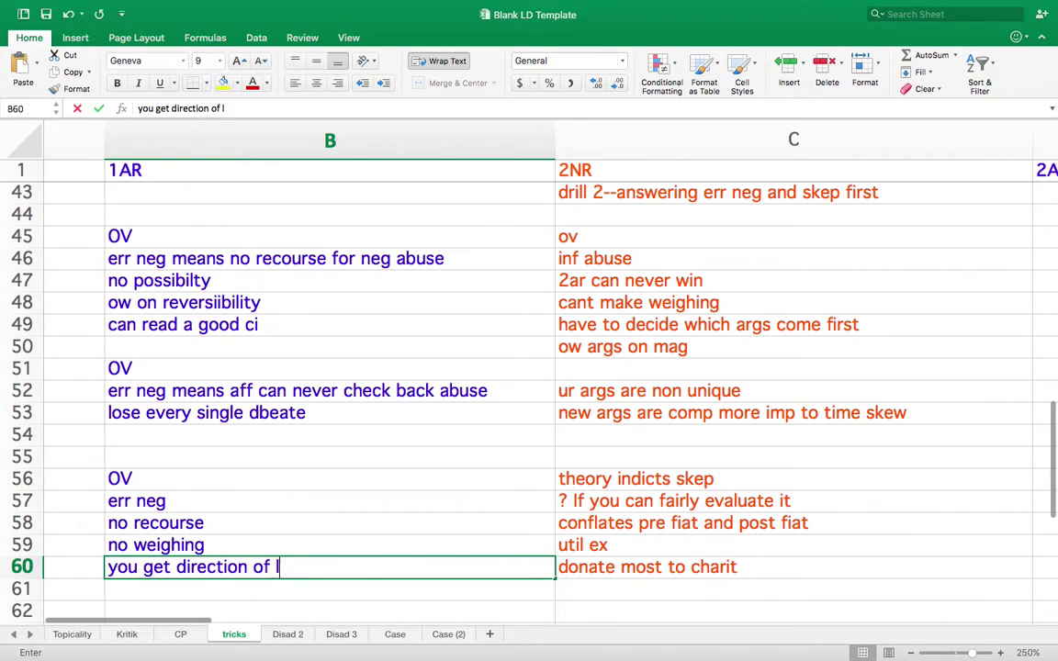
key("Return")
type("ow on reversibility")
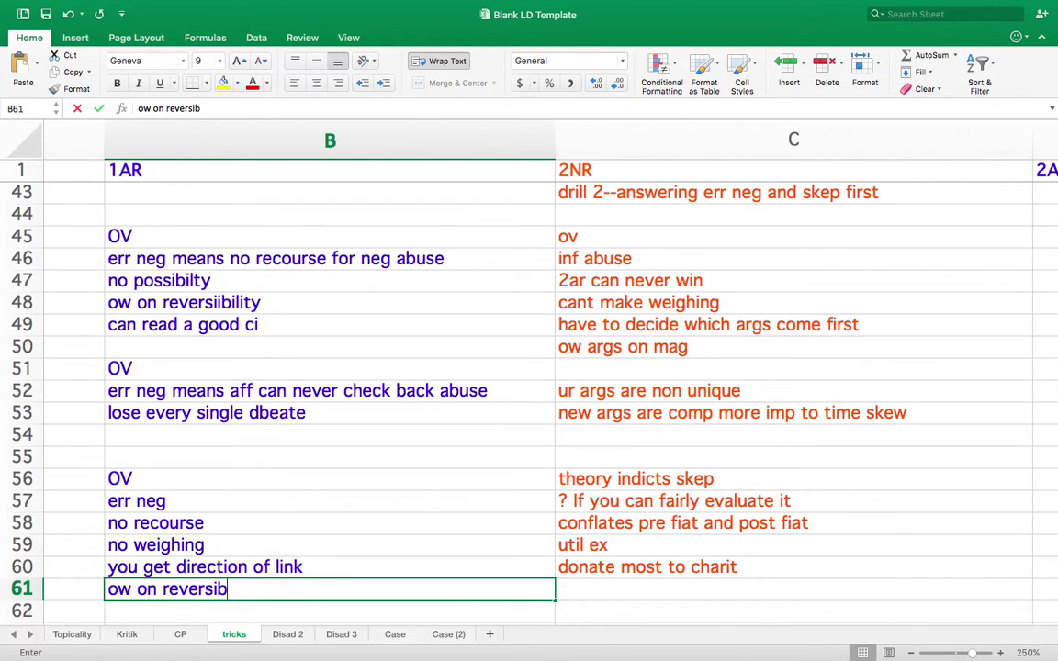
key("Return")
Step: Leave B62 blank and enter "obvi reversibility on 1ar theory" in B63 and "ppl win on that all the time" in B64
key("Return")
type("obvi")
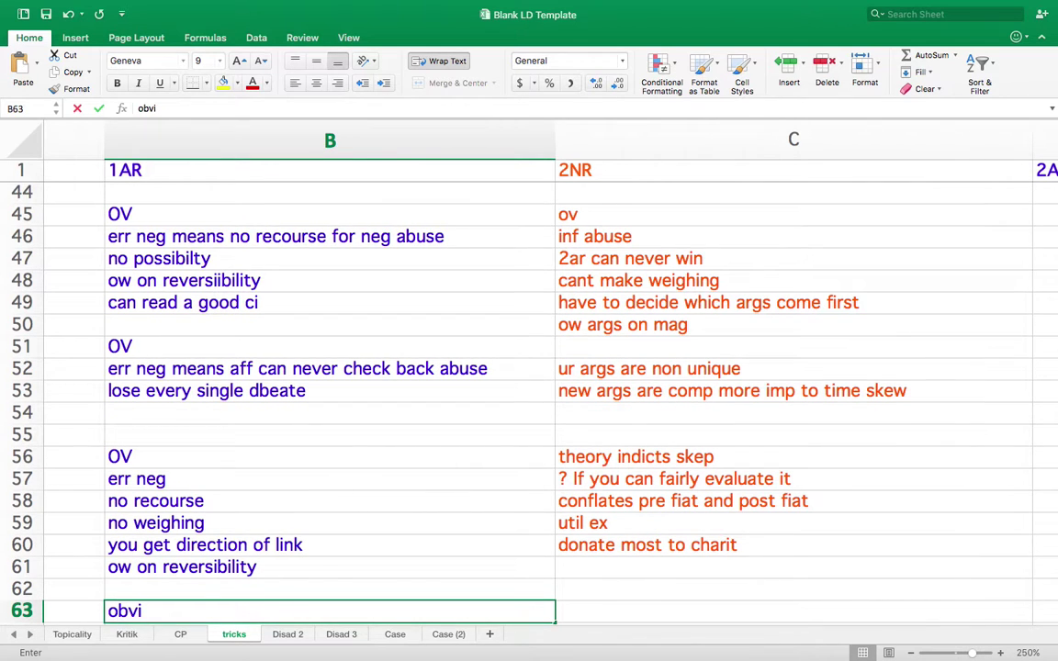
type(" reversibility on 1")
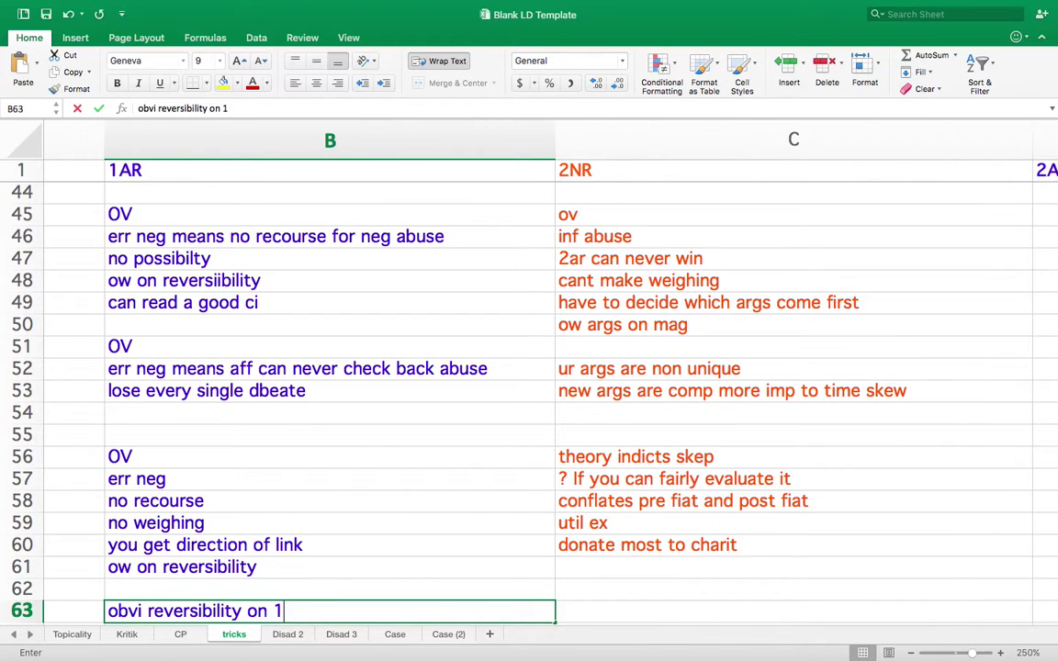
type("ar theory")
key("Return")
type("ppl win ")
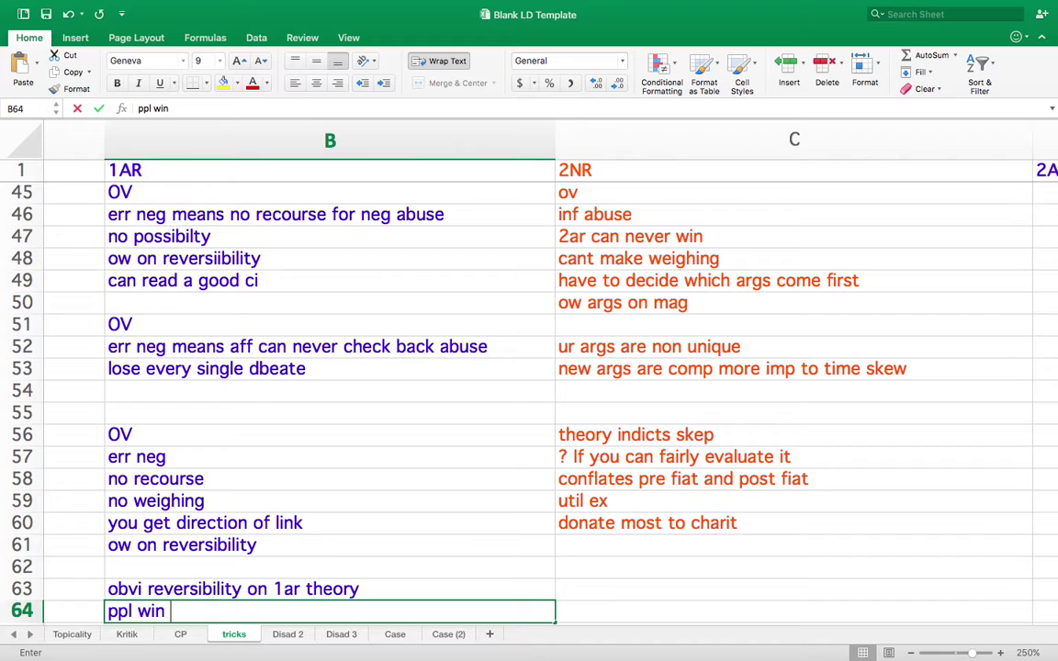
type("on that all the time")
key("Return")
Step: Leave B65 blank and enter the heading "ov 2" in B66 of the 1AR column
key("Return")
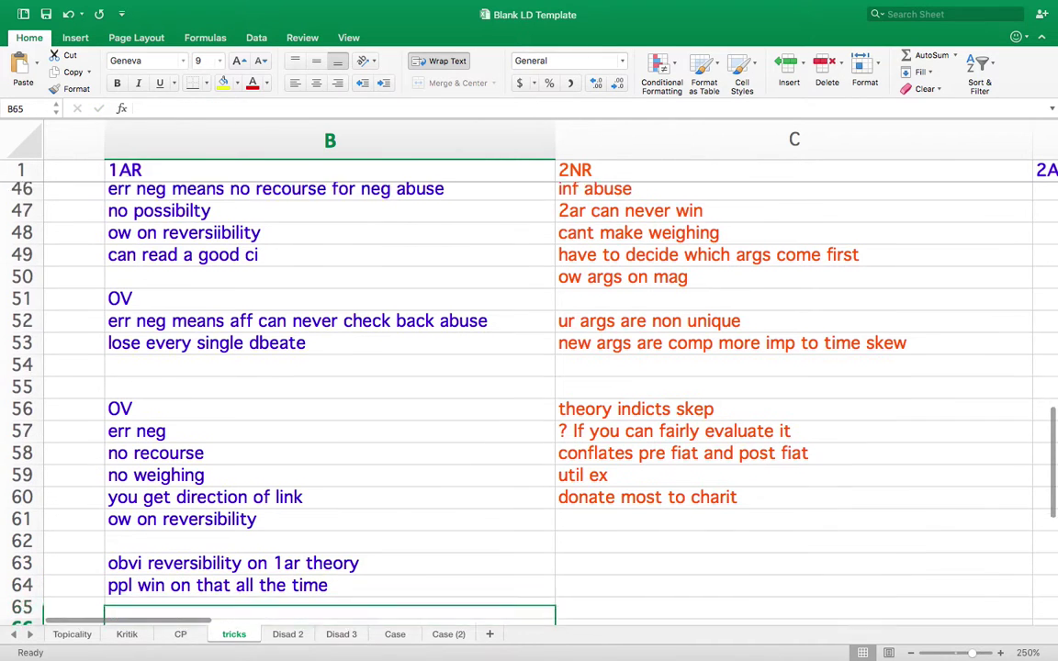
type("ov 2")
key("Return")
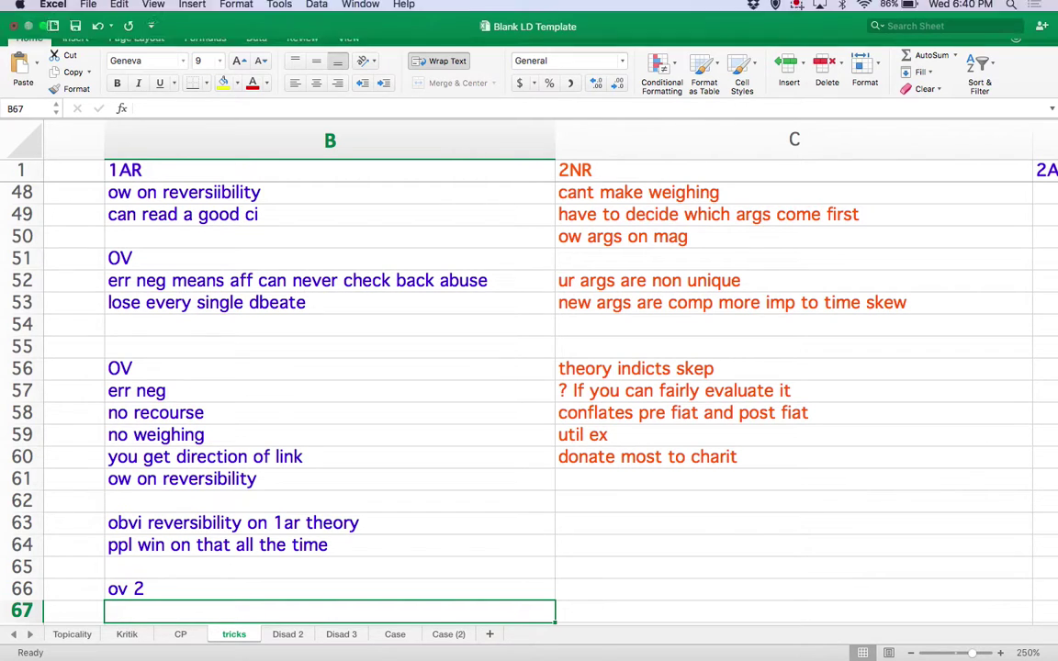
Step: Enter the heading "OV v4" in B69 for another version of the 1AR overview
scroll(529, 386, "up", 1)
scroll(529, 385, "up", 10)
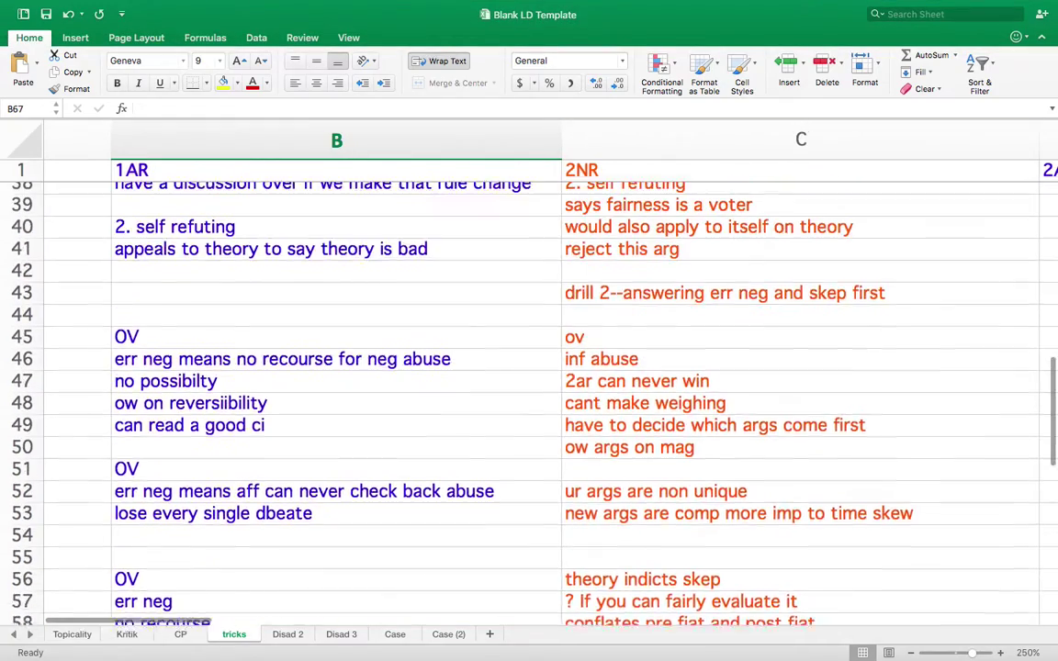
scroll(529, 386, "up", 8)
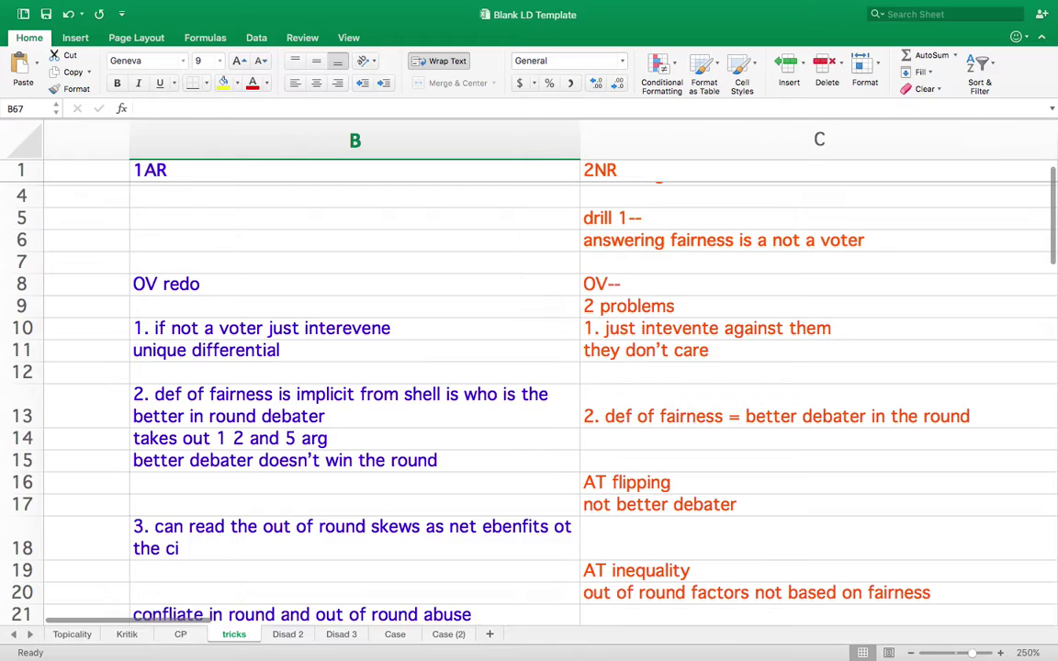
scroll(528, 386, "down", 1)
scroll(529, 386, "down", 20)
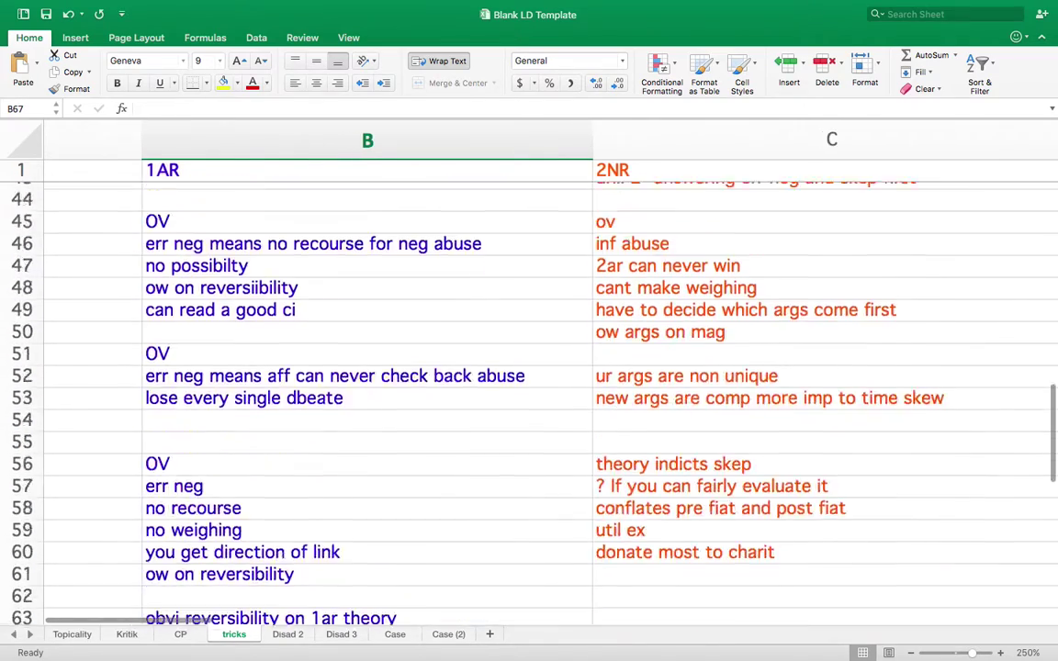
key("Return")
key("Return")
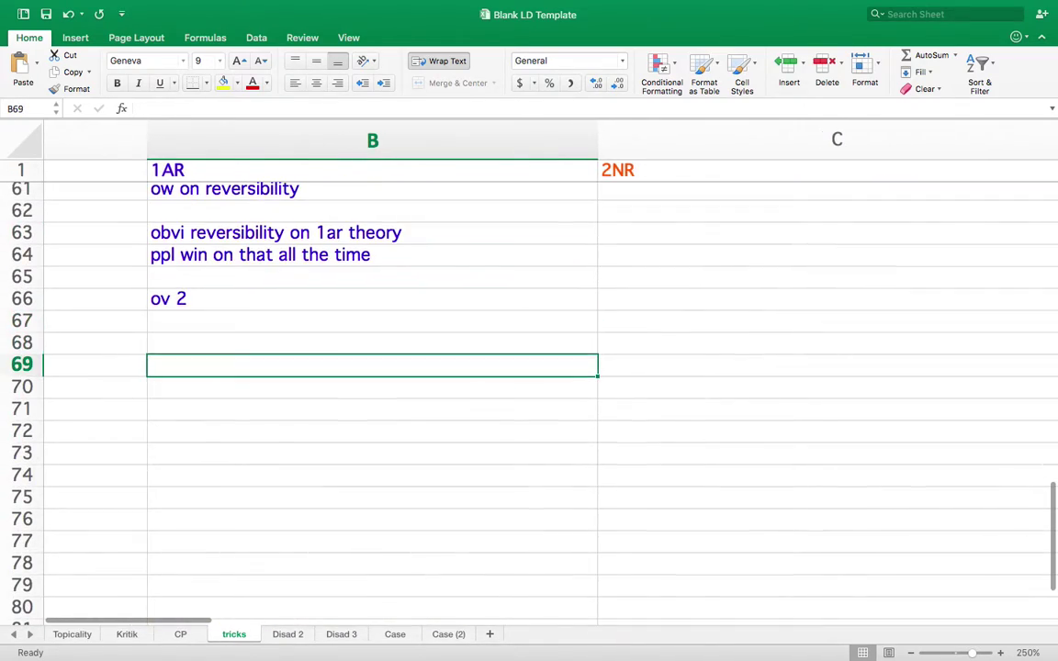
type("OV v")
key("BackSpace")
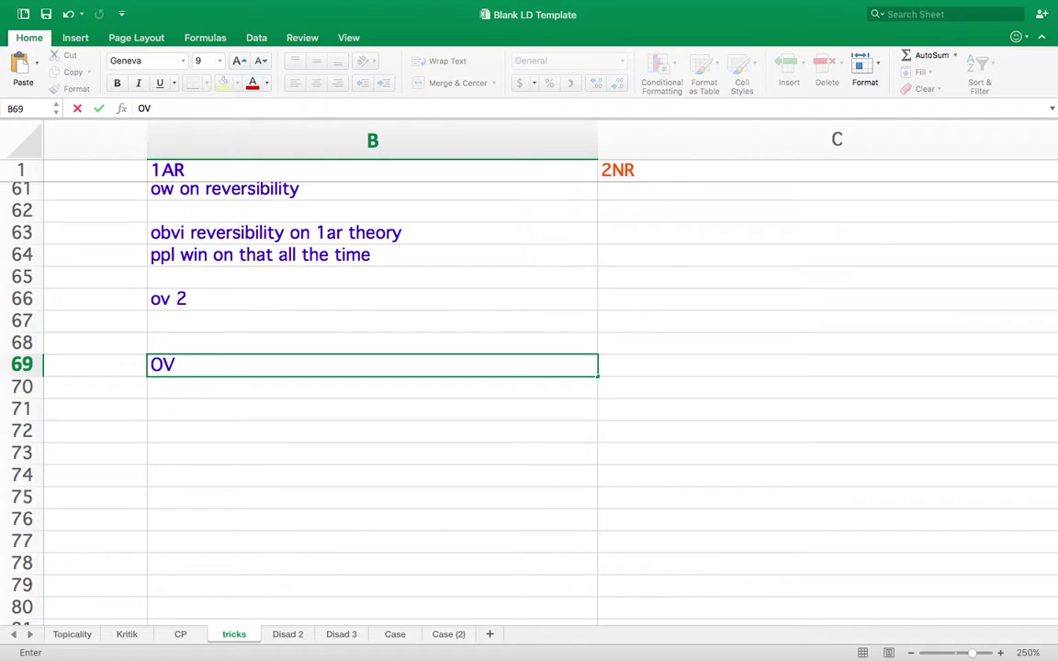
type("(ro")
key("BackSpace")
key("BackSpace")
key("BackSpace")
type("v3")
key("BackSpace")
type("4")
key("Return")
key("Return")
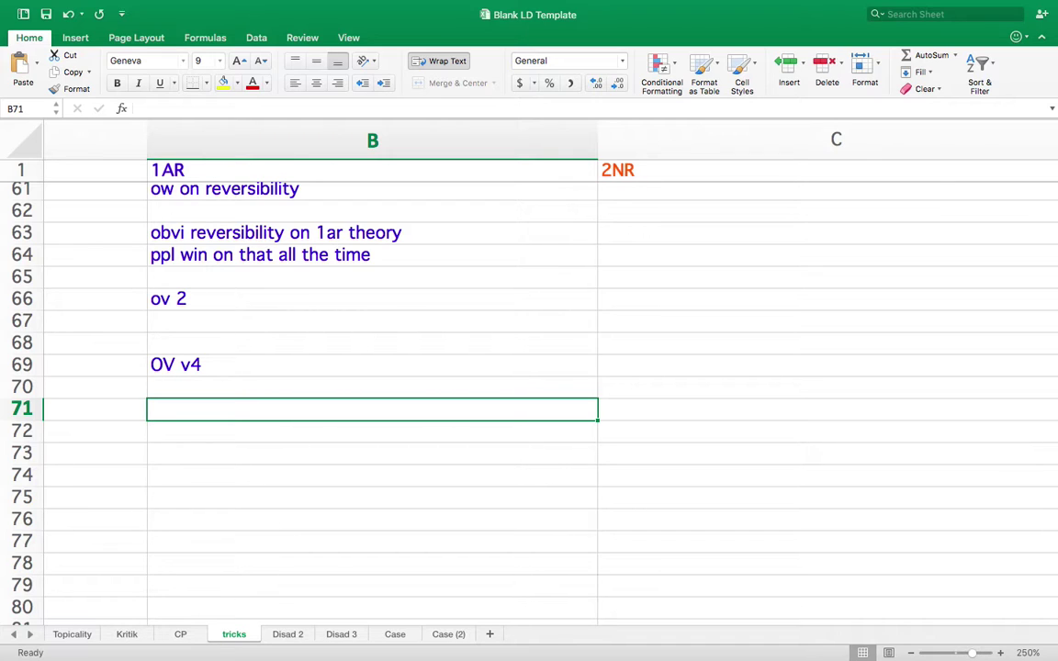
Step: Enter "ov 1" in B71 and "no reversibility" in B72 under the OV v4 heading
type("ov 1")
key("Return")
type("no reversibility")
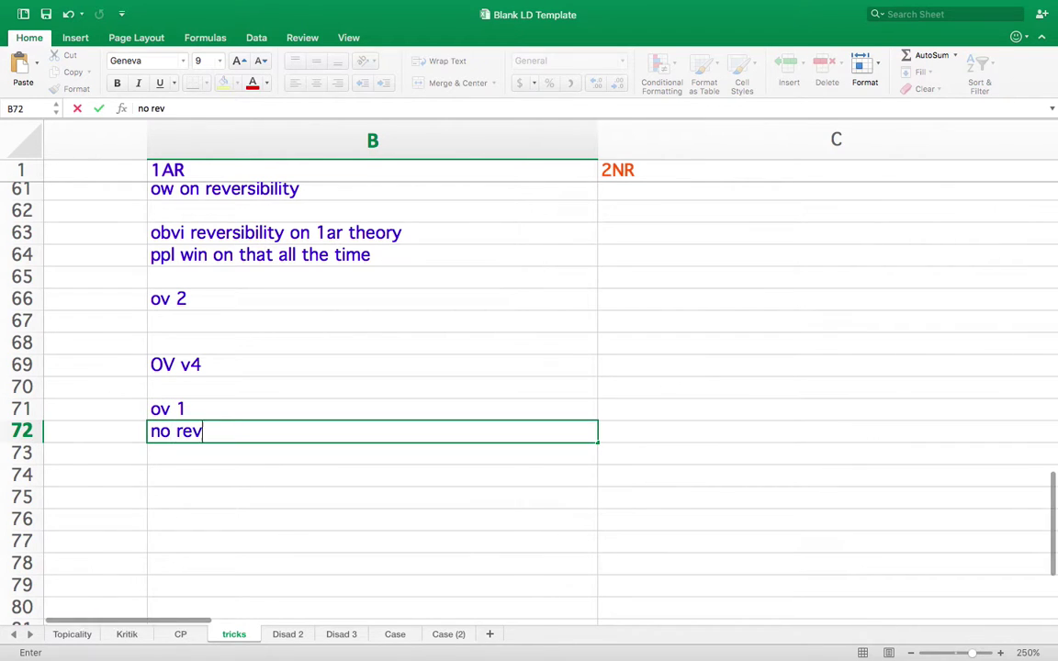
key("Return")
Step: Add "no recourse" in B73 and "emp wins round" in B74
type("no recourse")
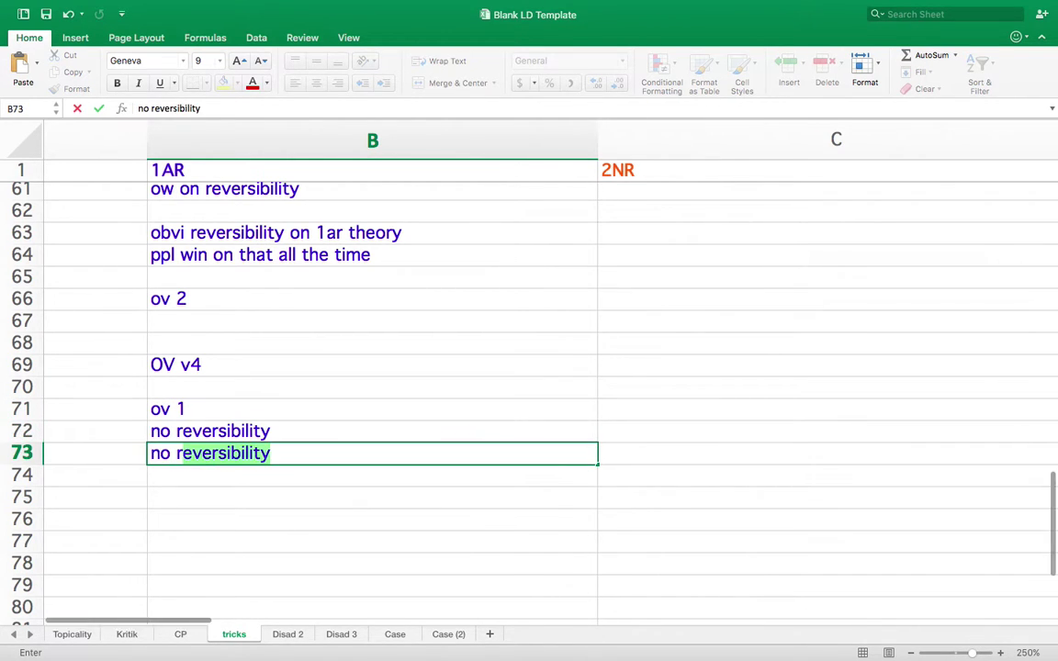
key("Return")
type("ep")
key("BackSpace")
type("p")
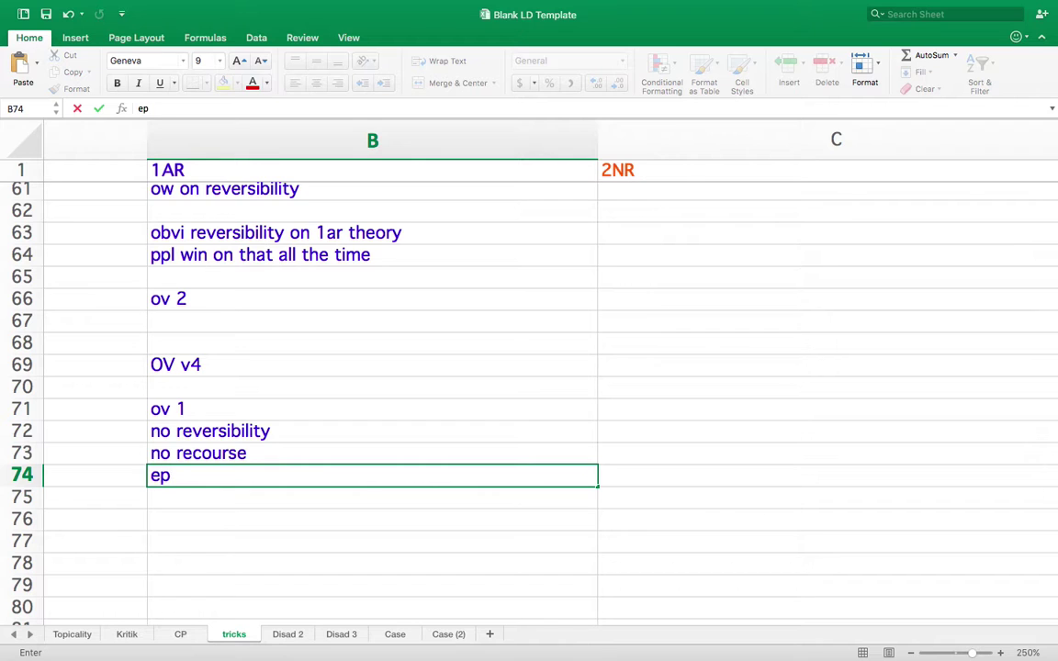
key("BackSpace")
type("mp wns")
key("BackSpace")
key("BackSpace")
type("ins round")
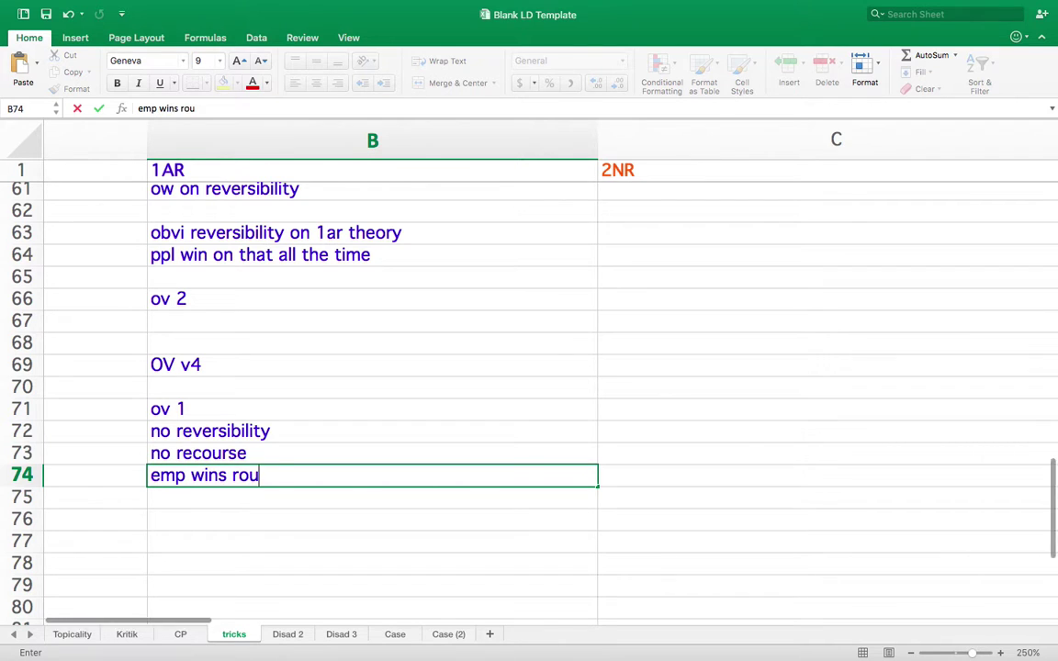
key("Return")
Step: Leave B75 blank, then enter "theory v skep" in B76 and "theory comes first" in B77 of the 1AR column
key("Return")
type("theory v skep")
key("Return")
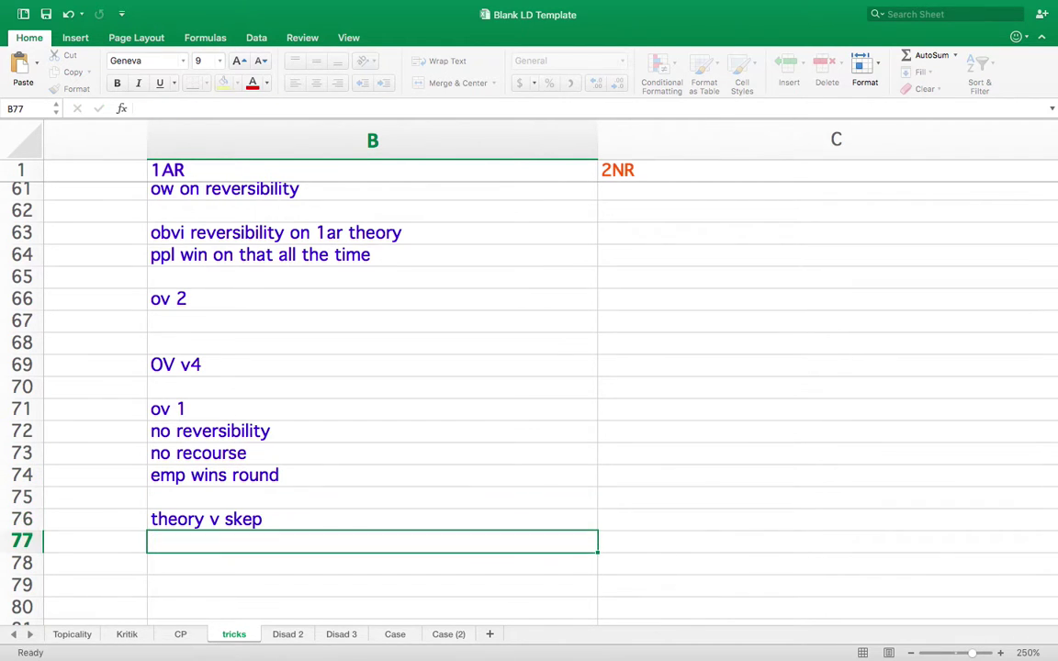
type("theory comes first")
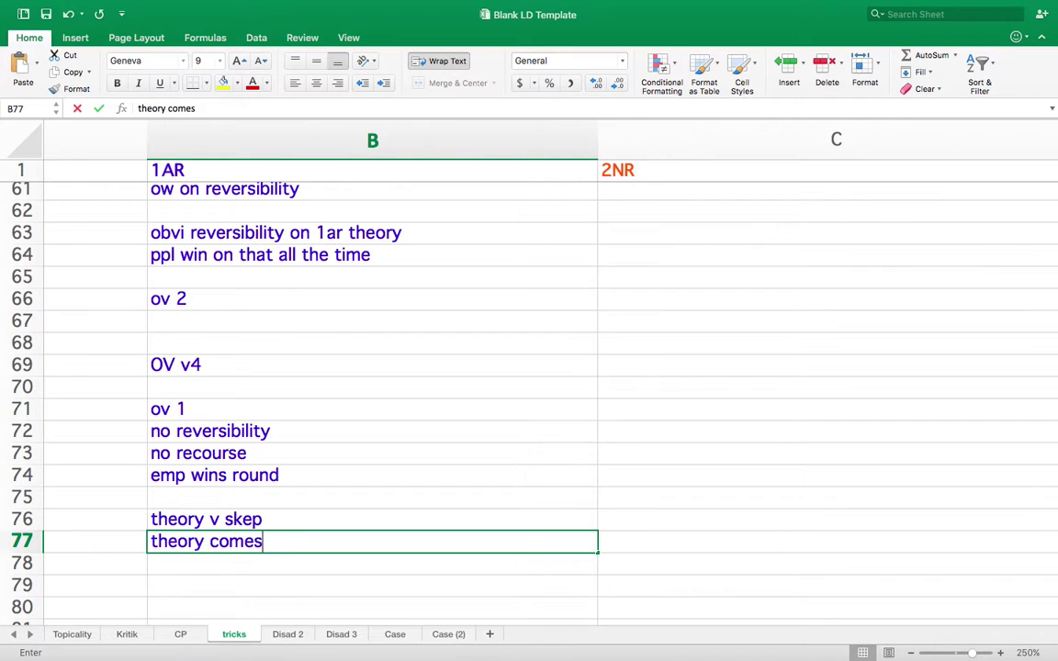
key("Return")
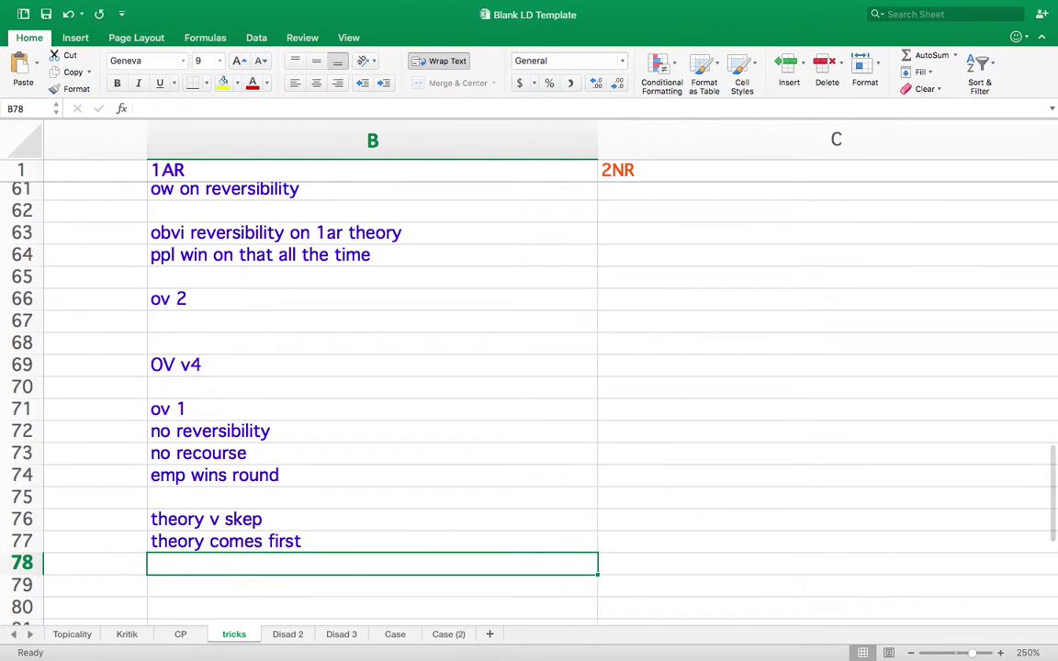
Step: Add the analogy "like saying util = donation" in B78
type("like saying util ")
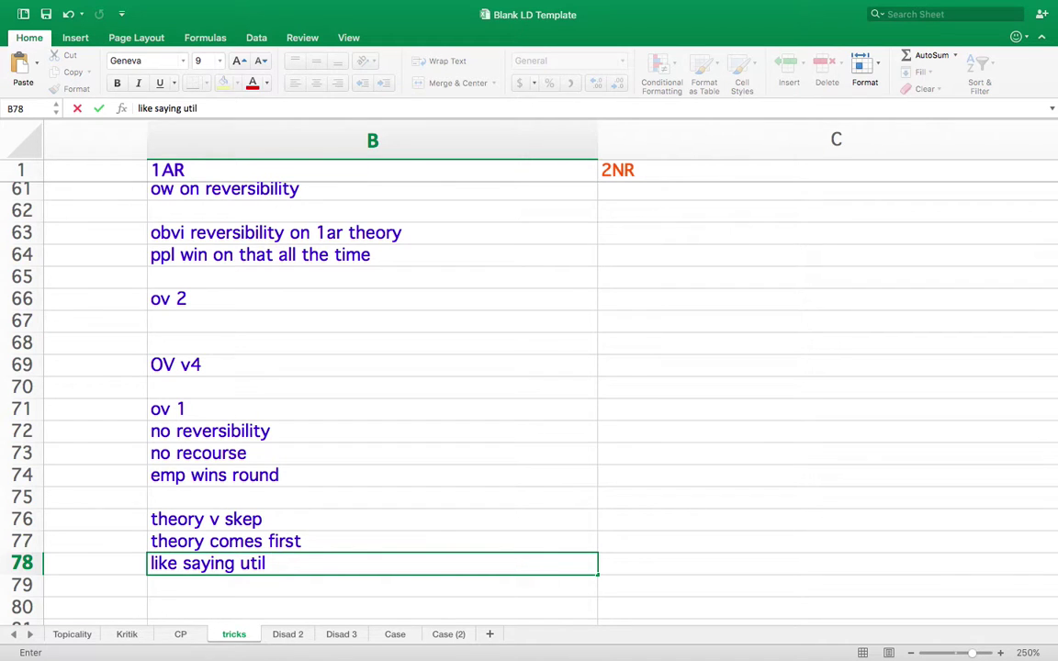
type("= donation")
key("Return")
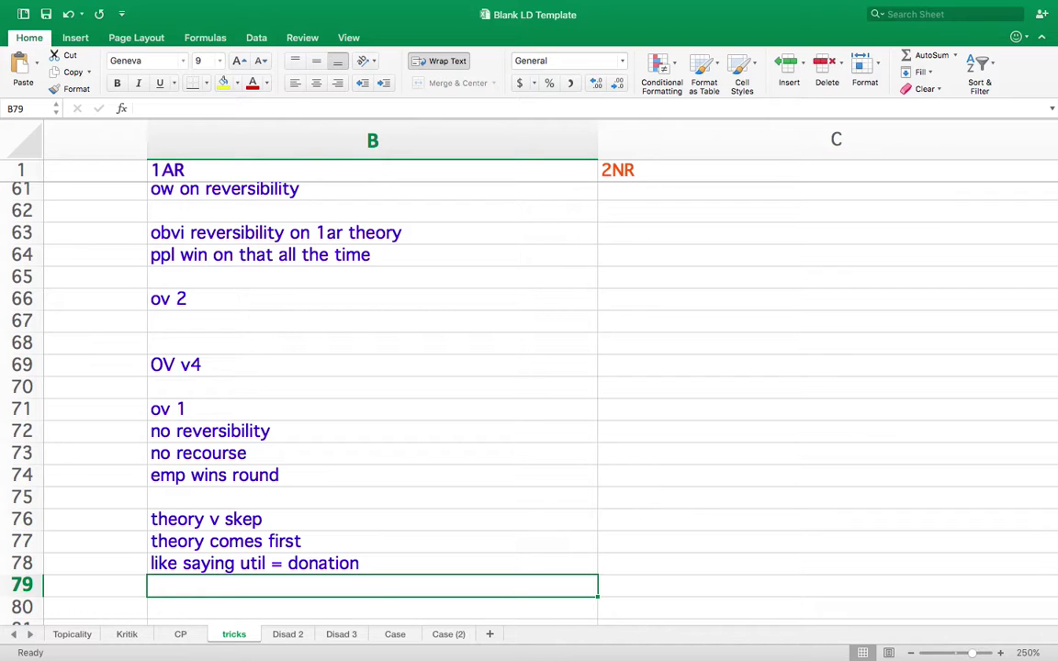
Step: Enter "find fairness in this debate not every debate" in B79
type("find fairness in this deb")
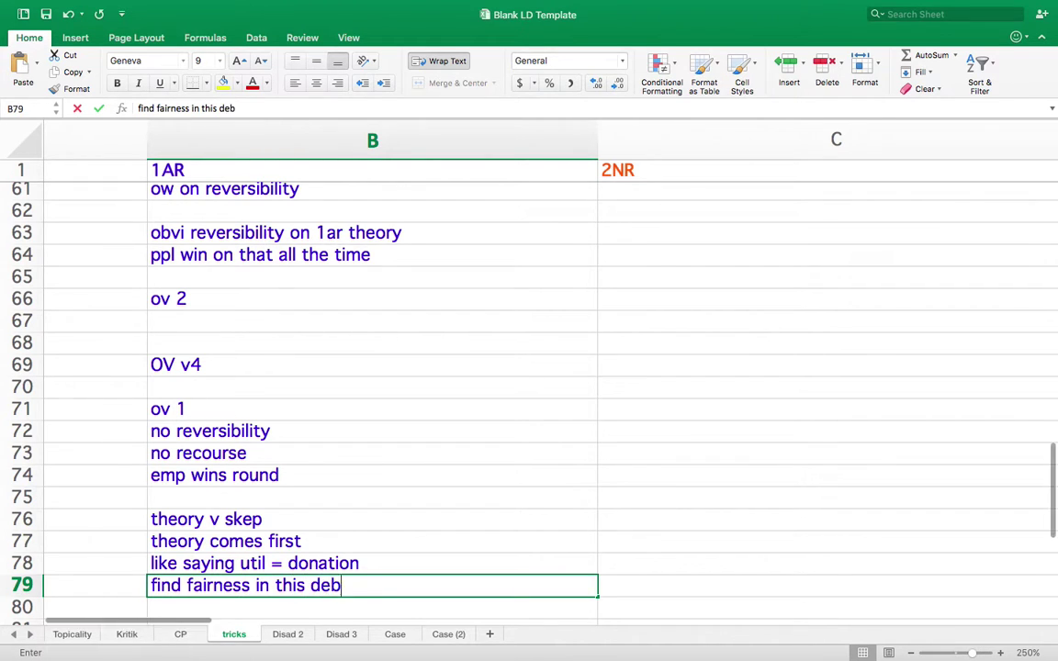
type("ate not every deate")
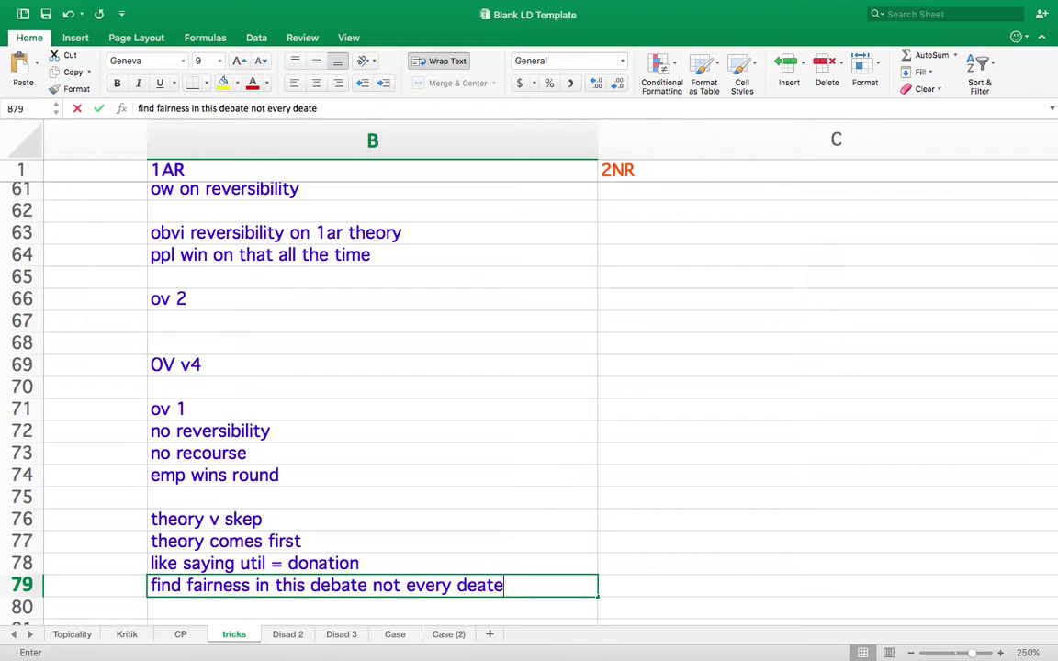
key("BackSpace")
key("BackSpace")
key("BackSpace")
type("bate")
key("Return")
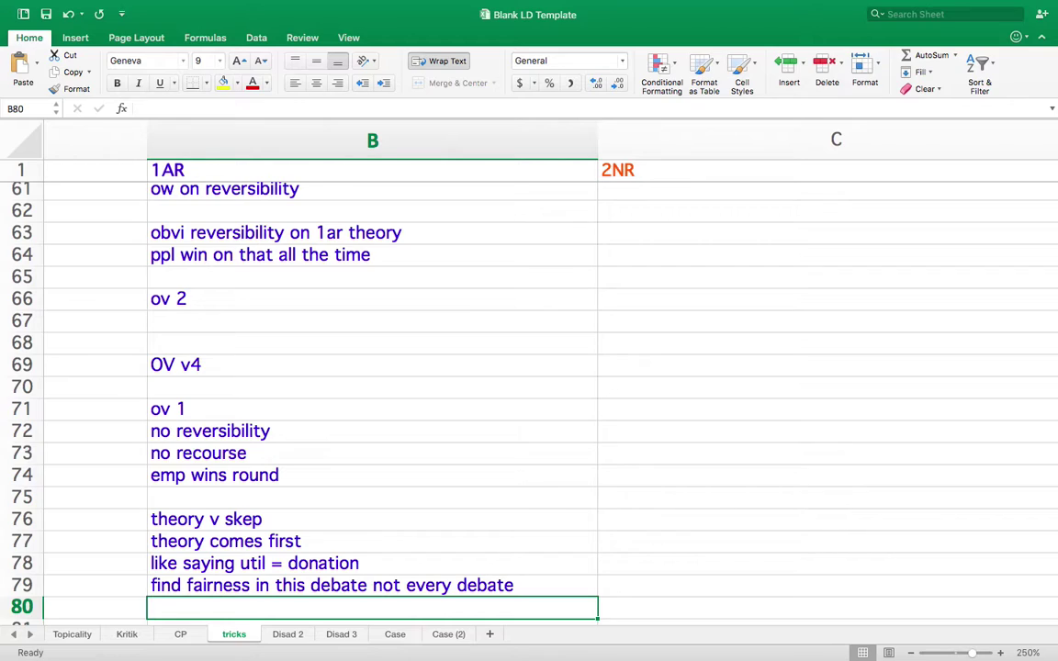
scroll(529, 386, "up", 20)
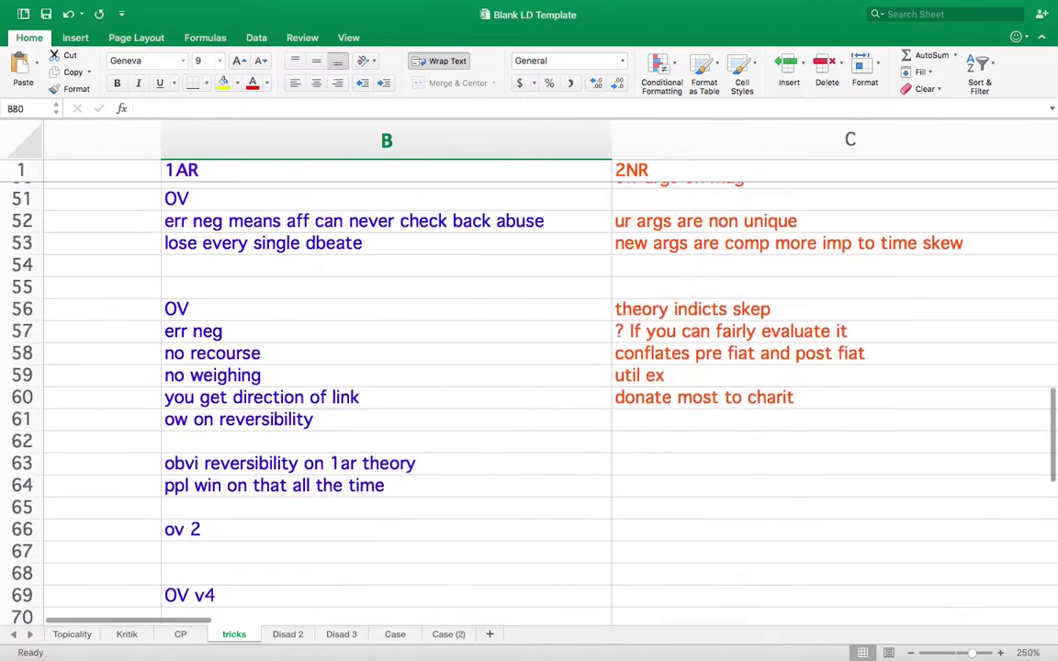
scroll(529, 386, "up", 4)
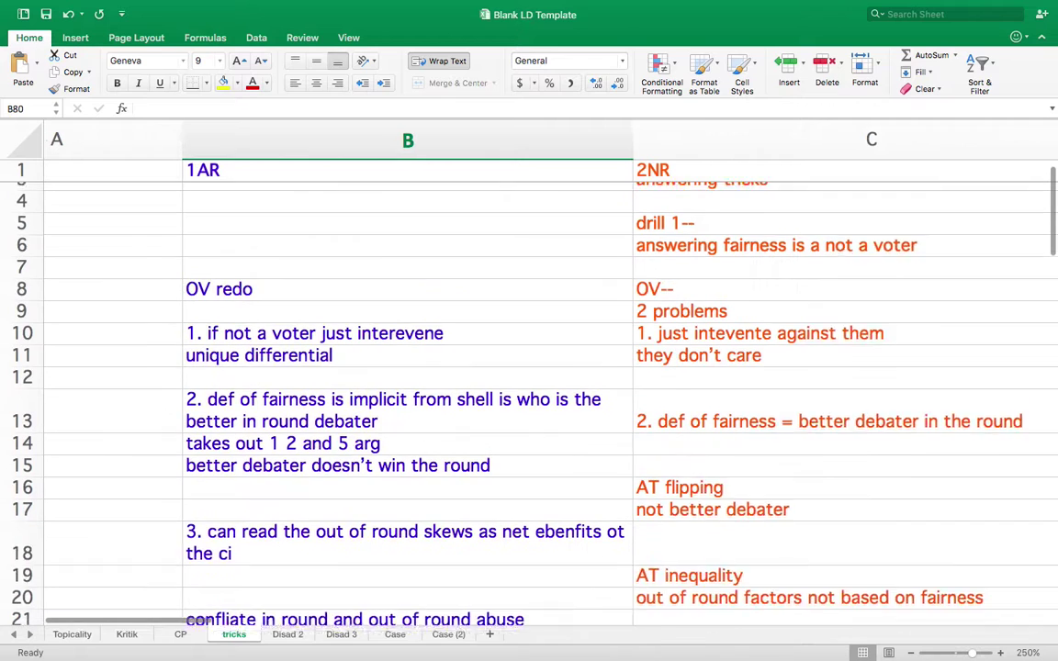
scroll(529, 385, "right", 1)
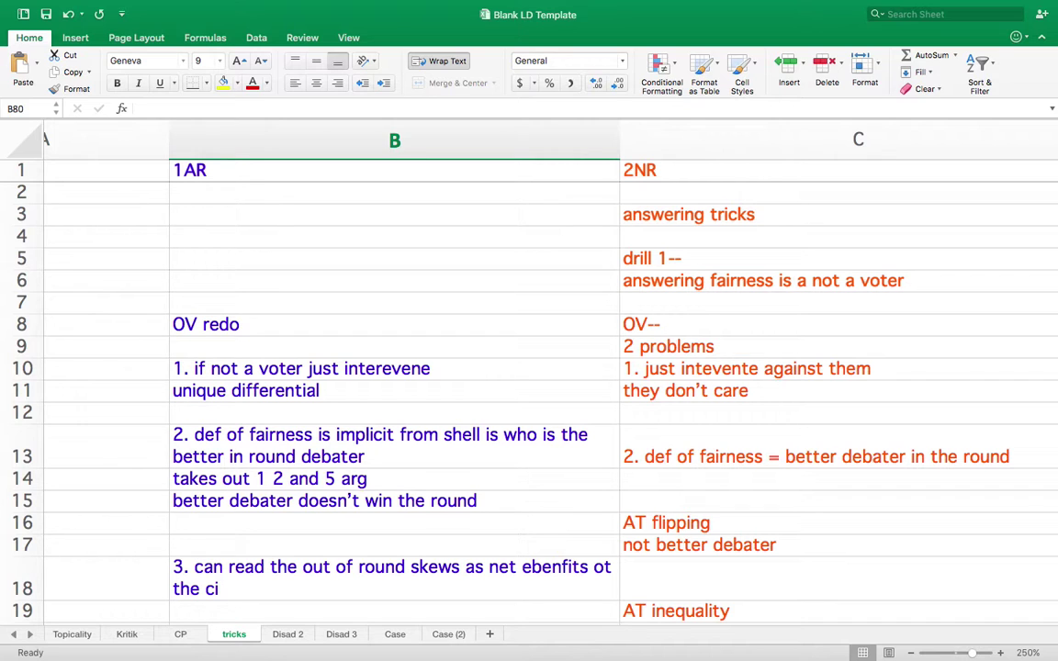
scroll(529, 385, "down", 1)
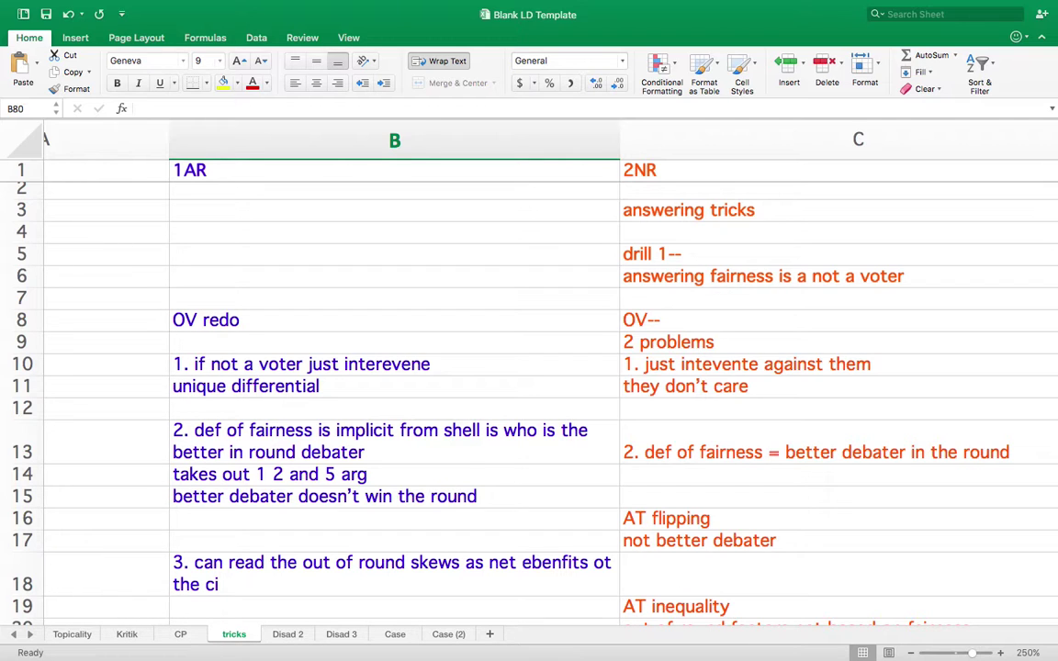
mouse_move(717, 5)
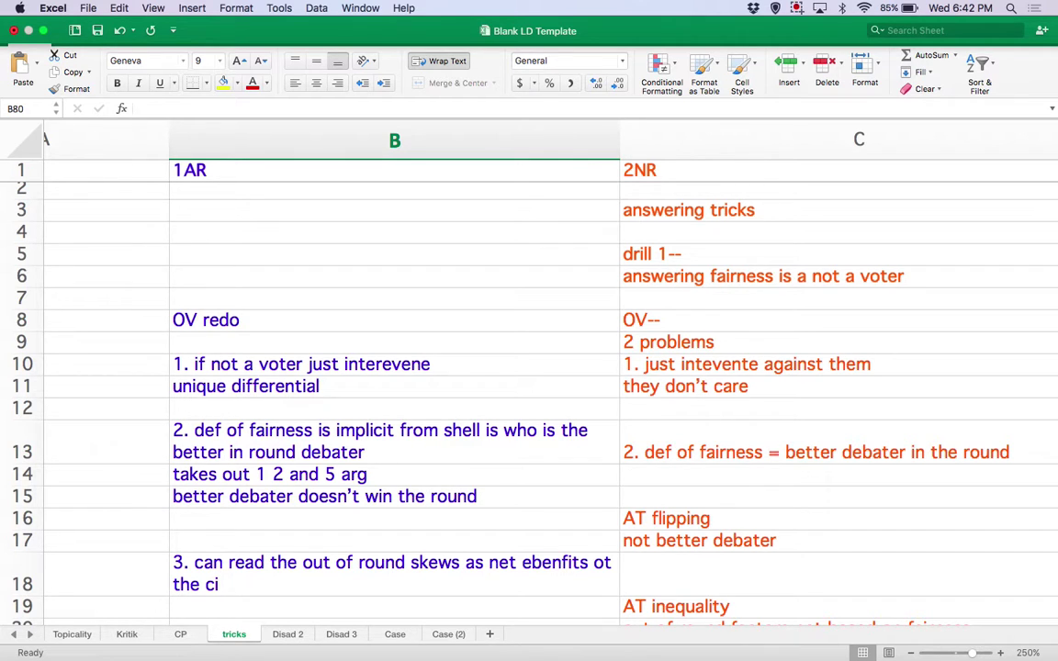
left_click(796, 7)
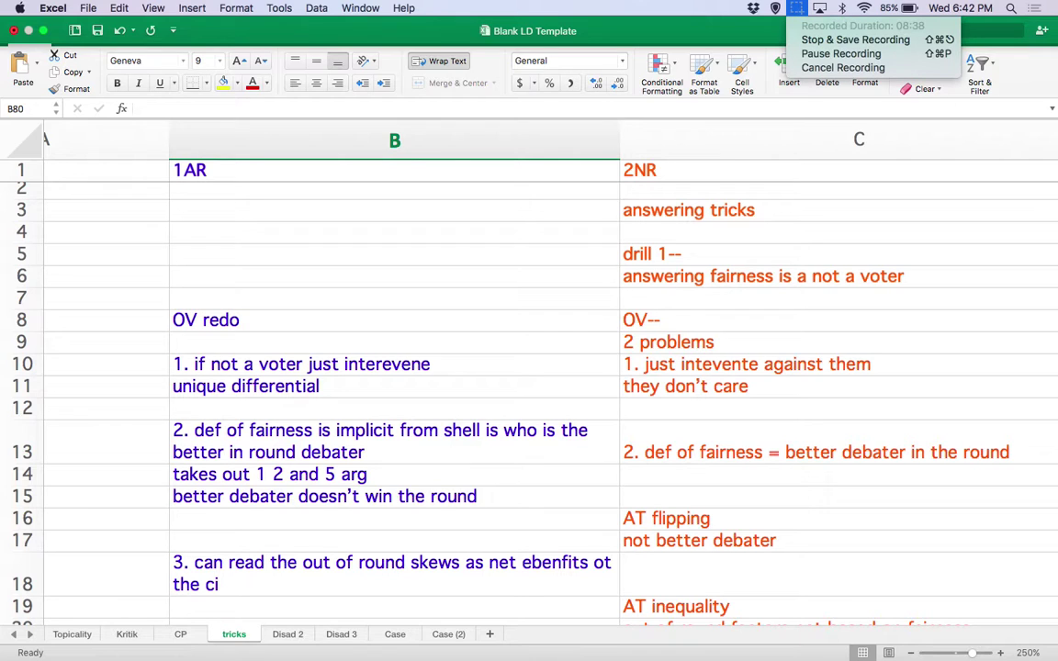